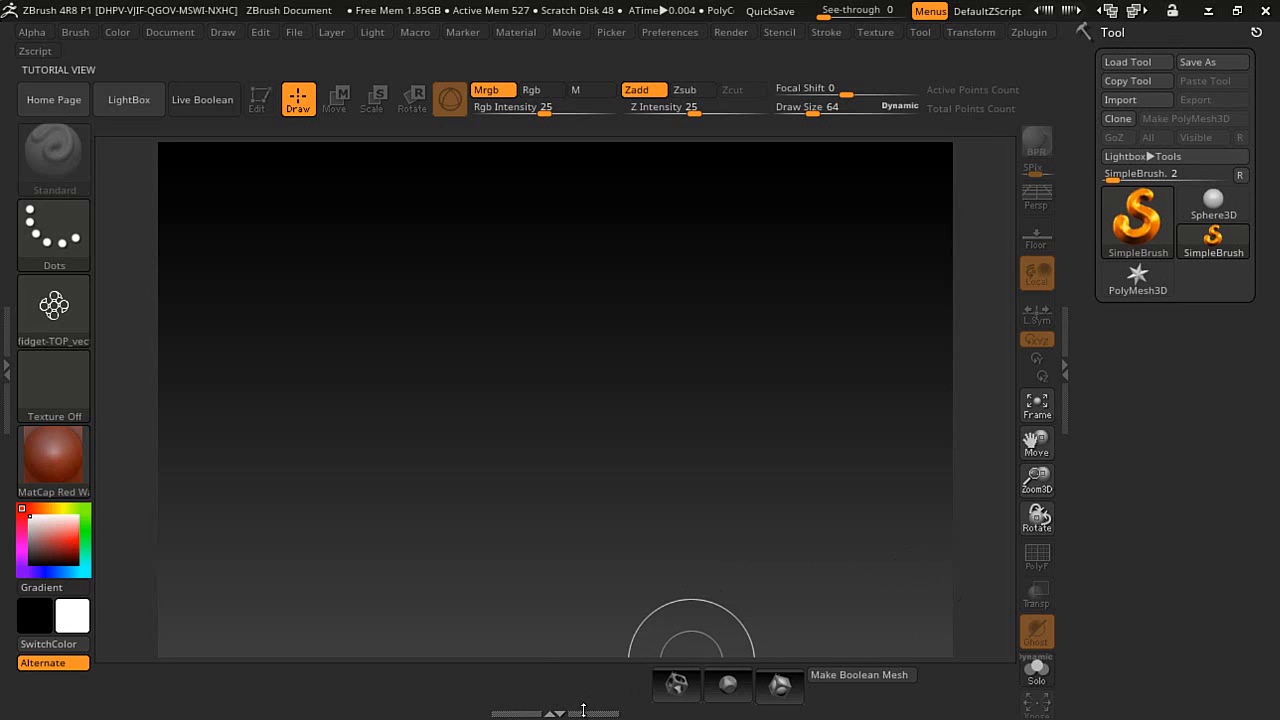
Reveal the bottom shelf of setup macros (1-Load, 2-Make-Alpha-3D, 3-ZRemesher, 1-Top, 2-side)
drag(582, 703, 582, 660)
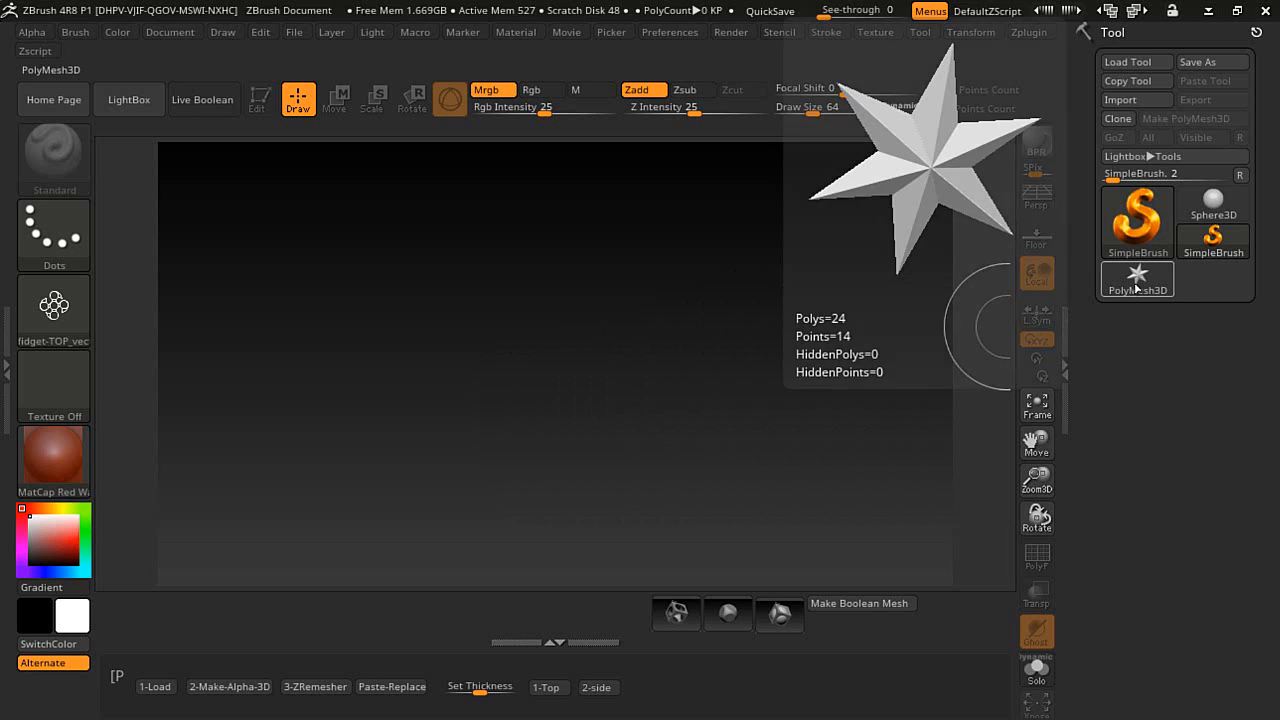
Draw the PolyMesh3D star onto the canvas and enter Edit mode on it
click(1137, 280)
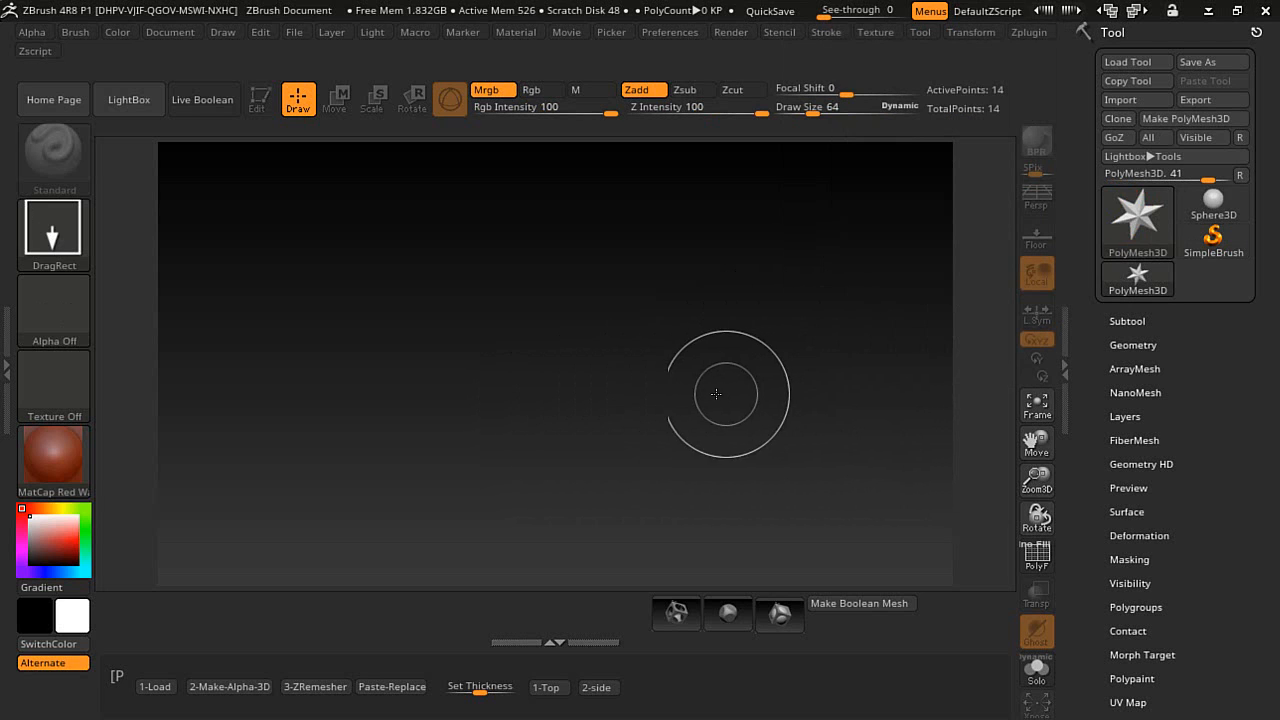
drag(568, 372, 568, 495)
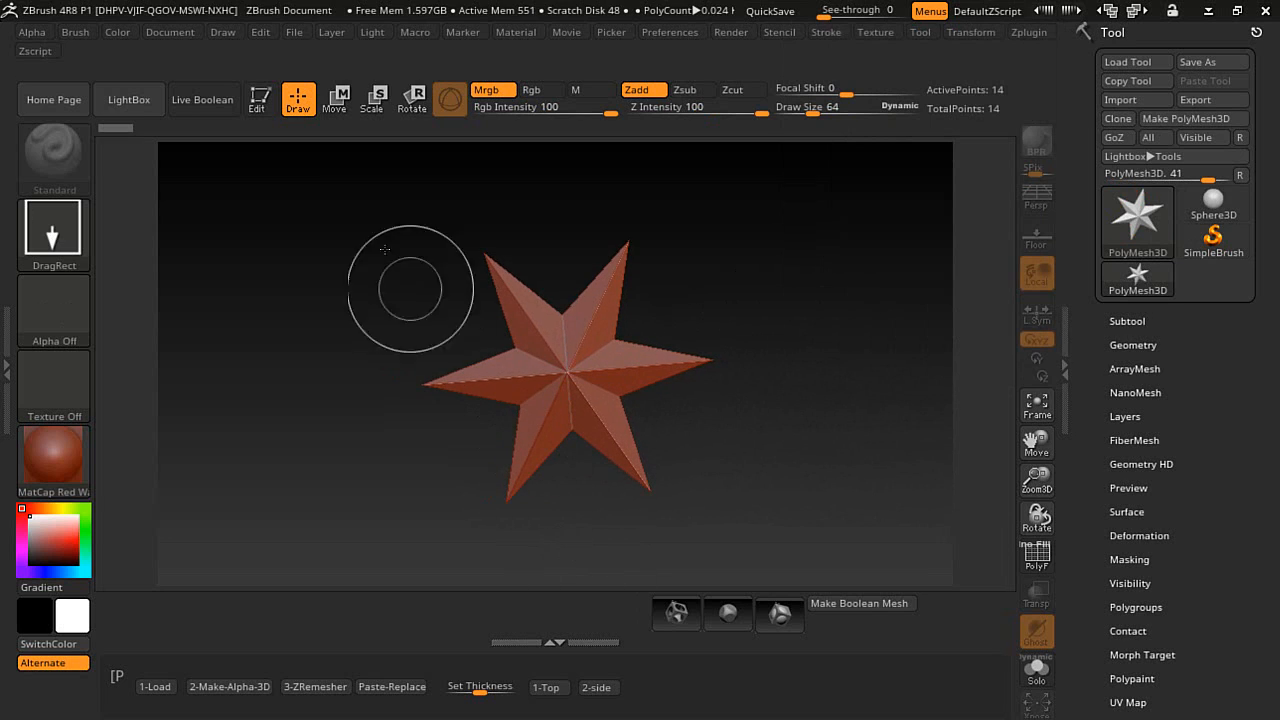
click(259, 99)
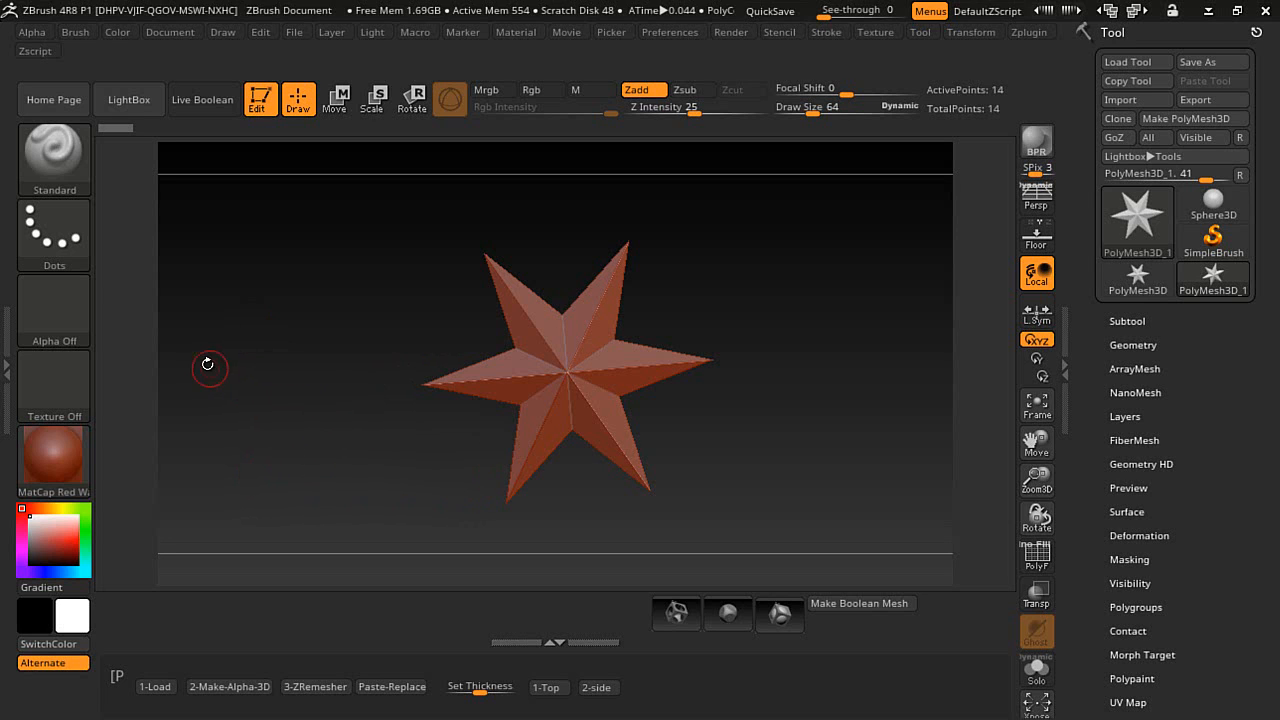
Make fidget-TOP_vectorized the current alpha and invert it
click(54, 310)
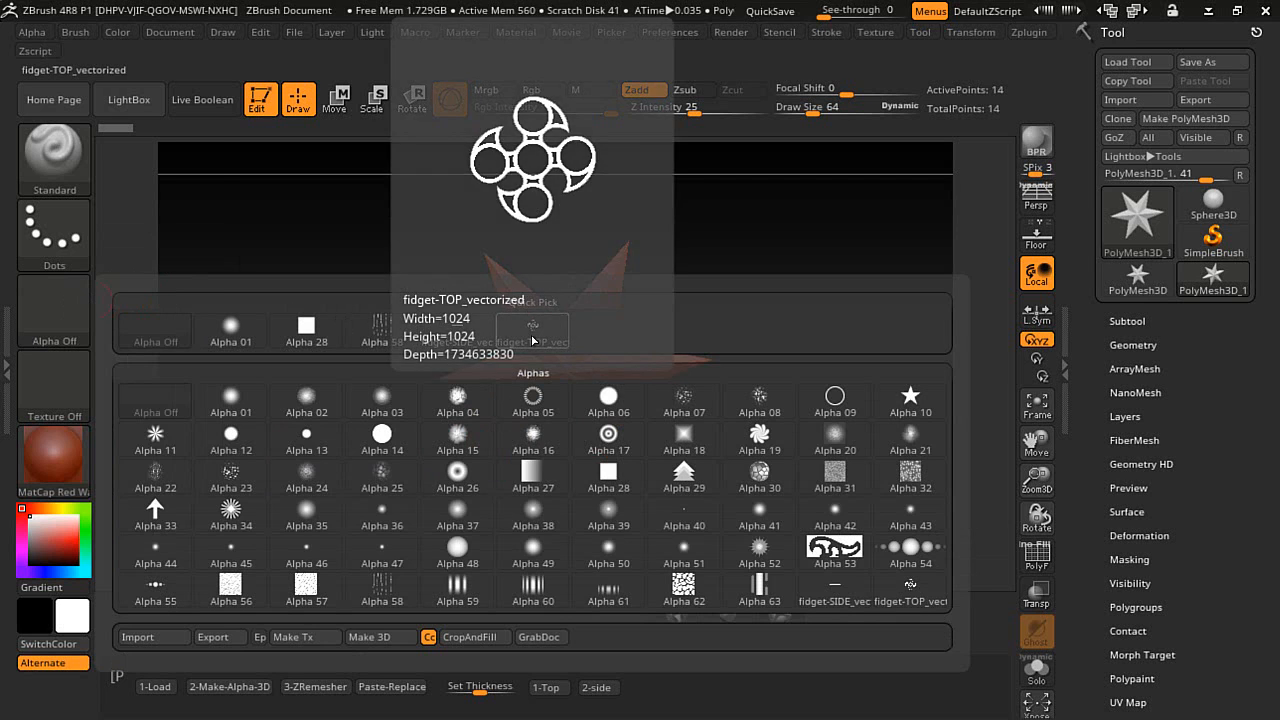
mouse_move(54, 310)
click(533, 340)
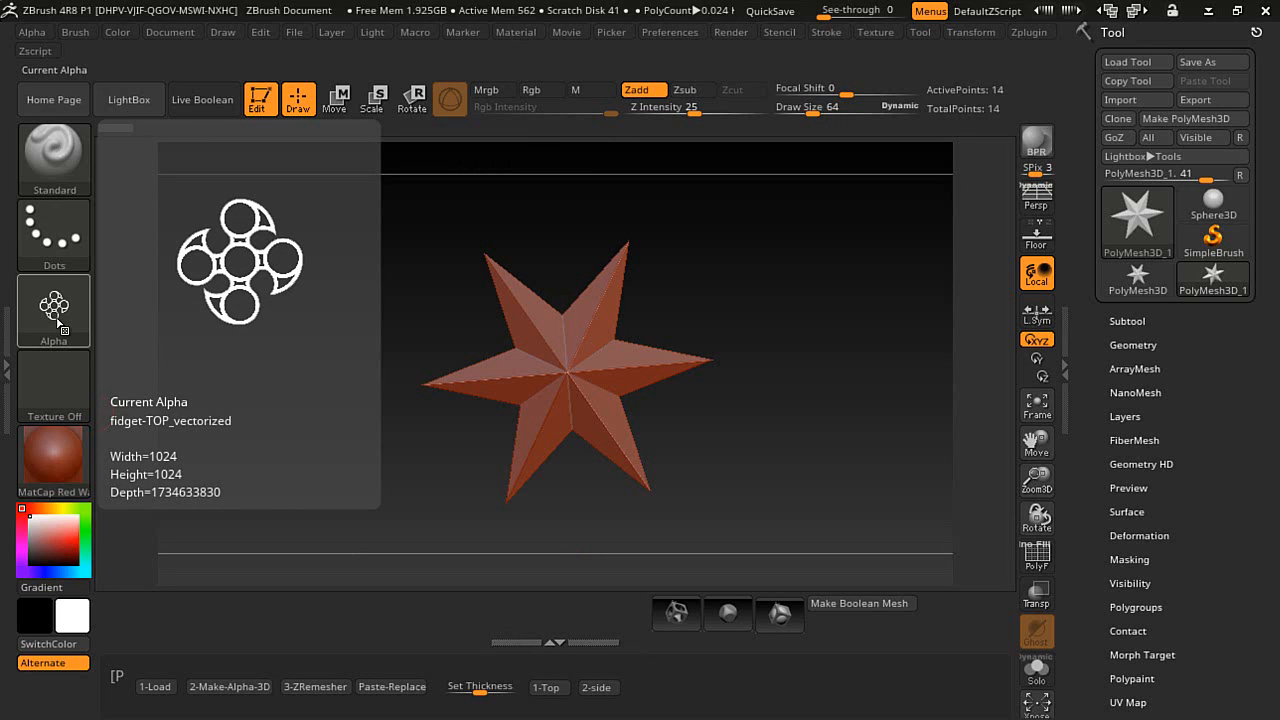
click(32, 32)
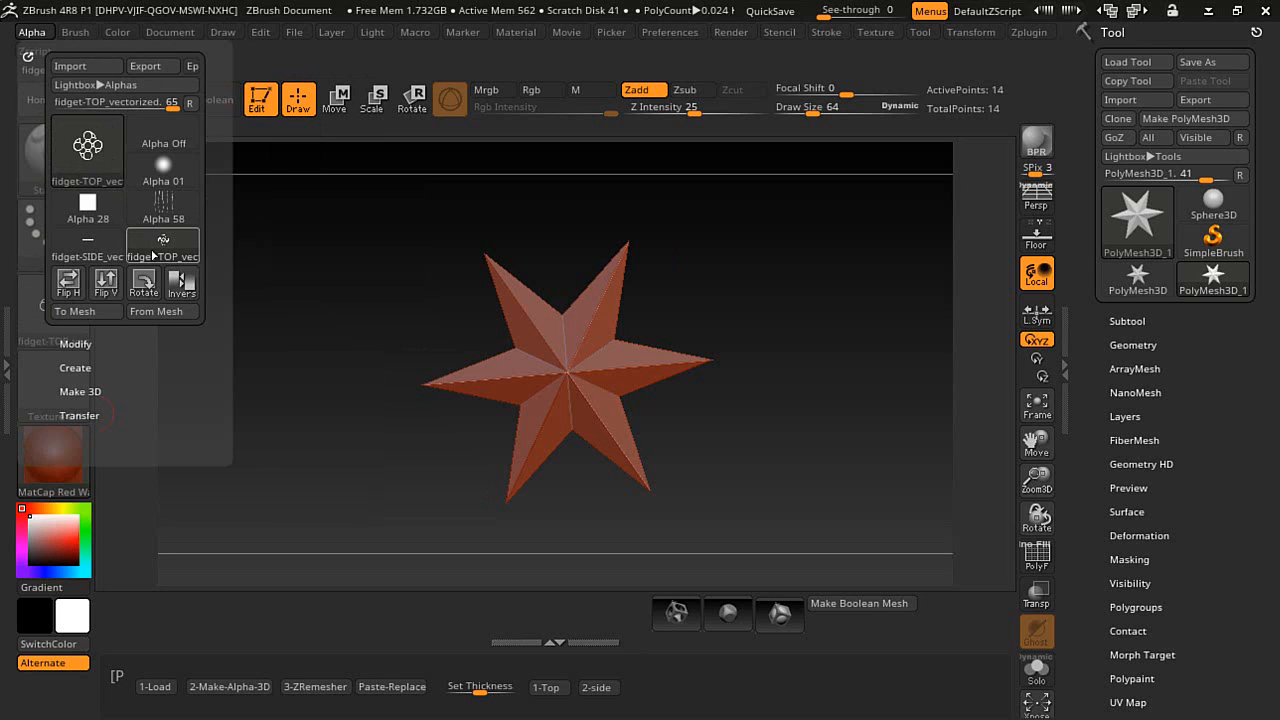
click(181, 285)
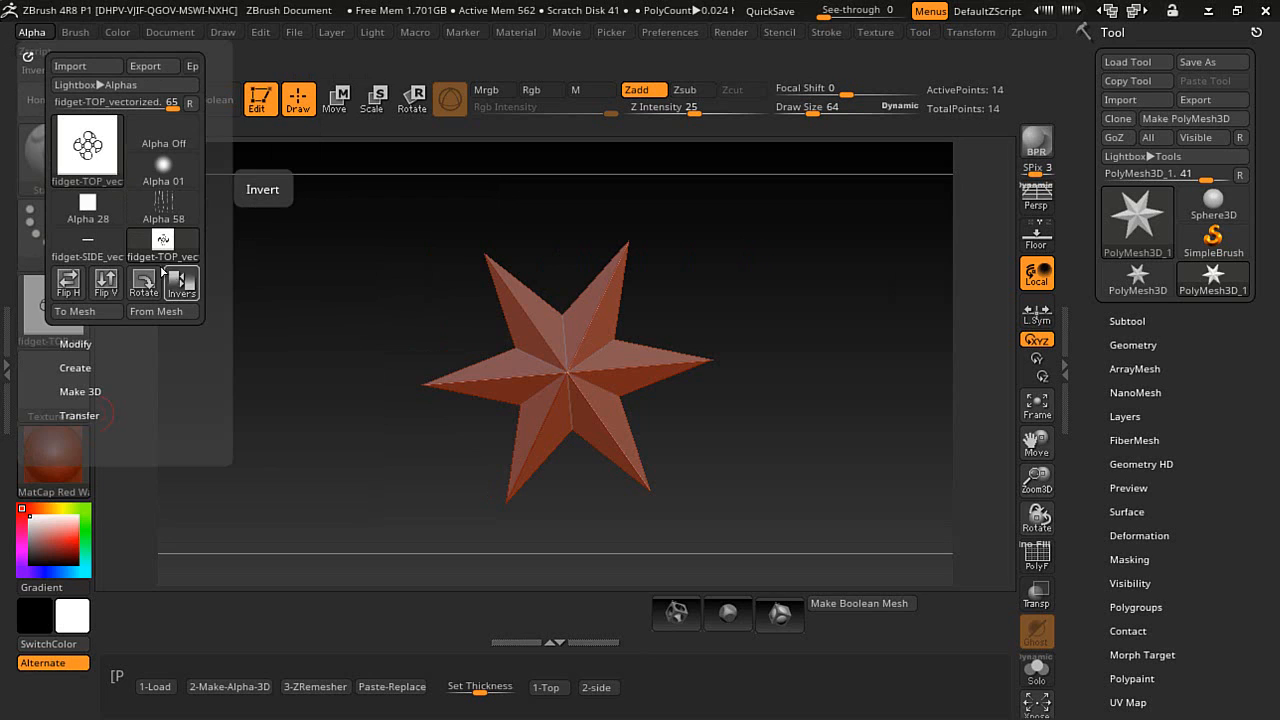
click(600, 450)
mouse_move(546, 687)
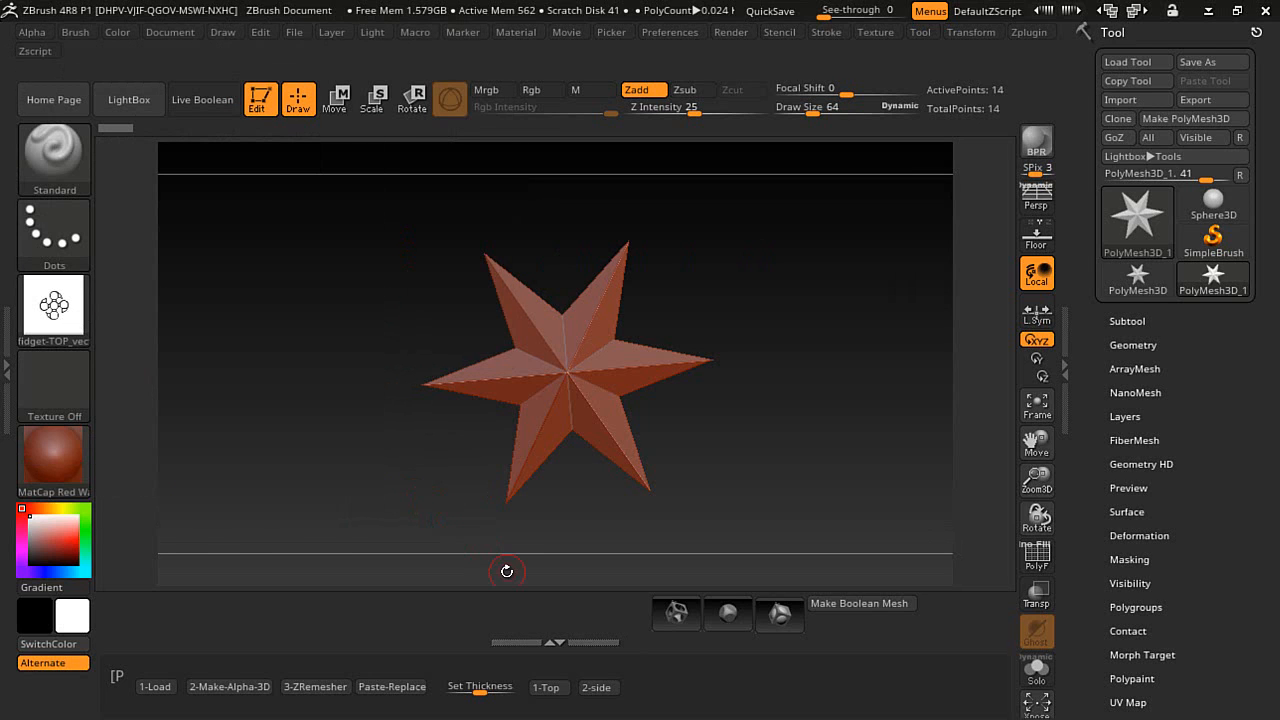
Run the 1-Top macro without saving, extruding the top alpha into a 3D spinner mesh
click(549, 687)
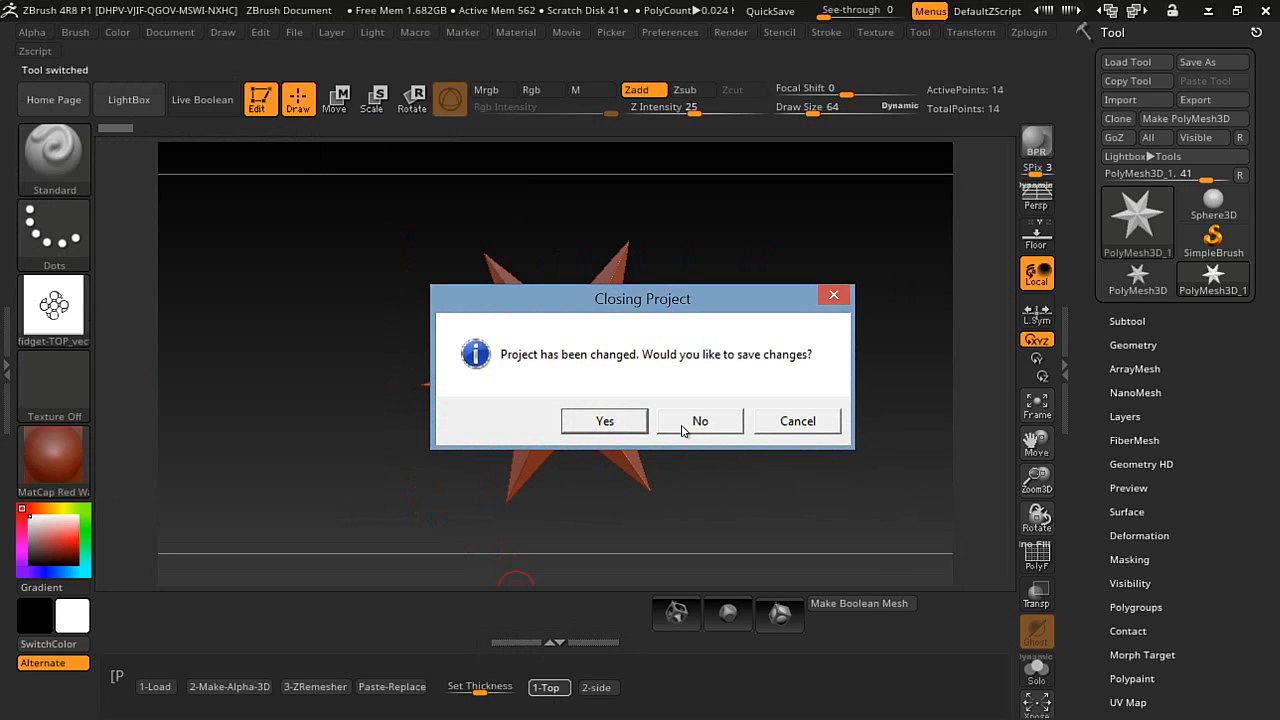
click(699, 420)
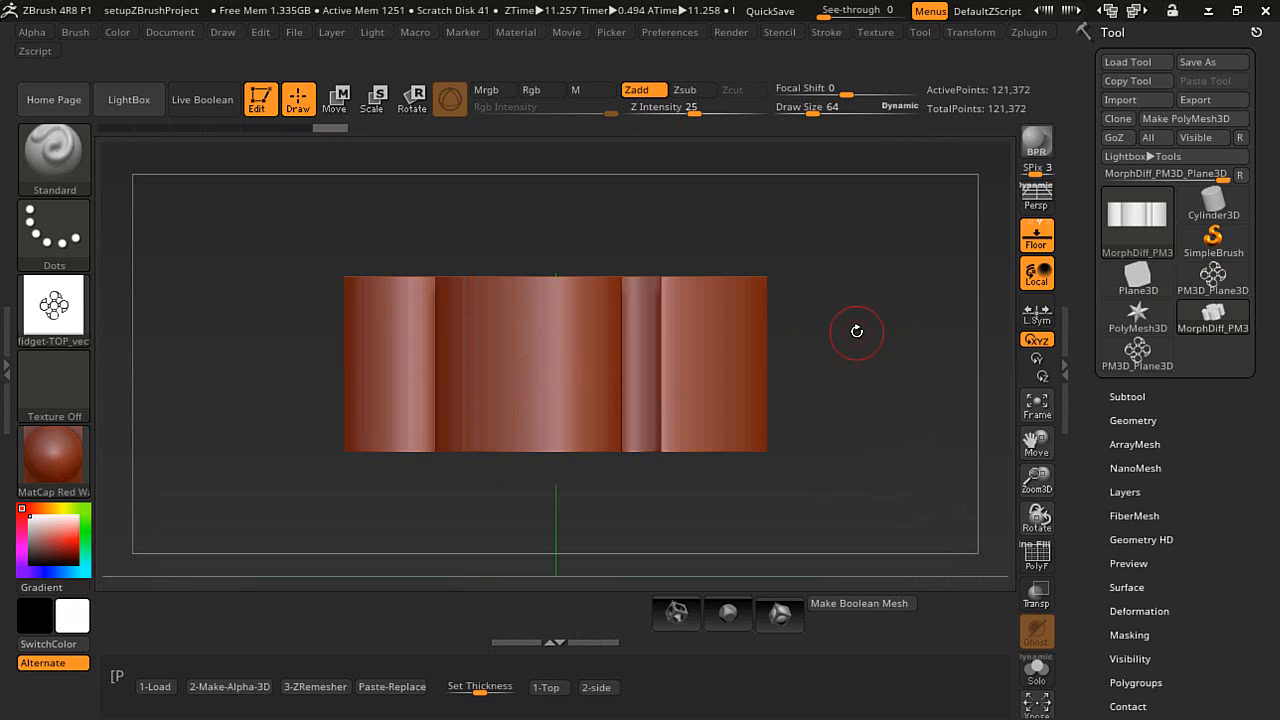
mouse_move(857, 332)
mouse_down()
mouse_move(864, 380)
mouse_move(836, 370)
mouse_up()
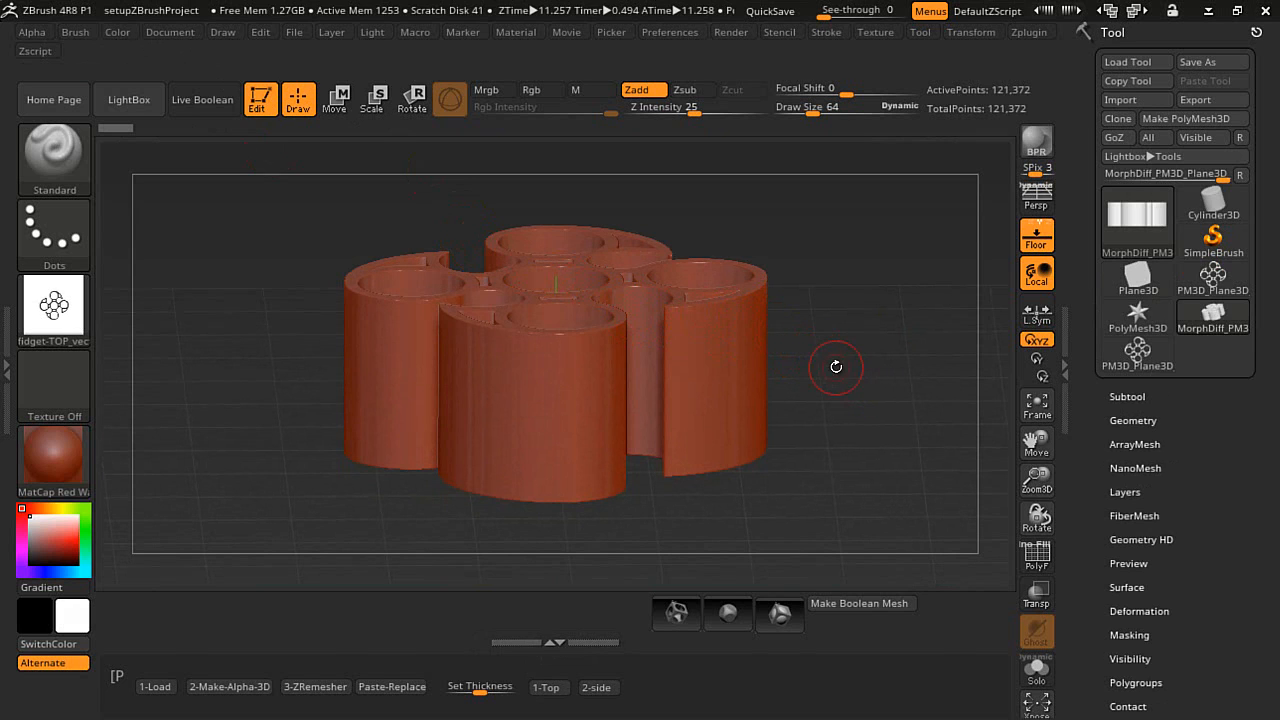
drag(845, 375, 845, 356)
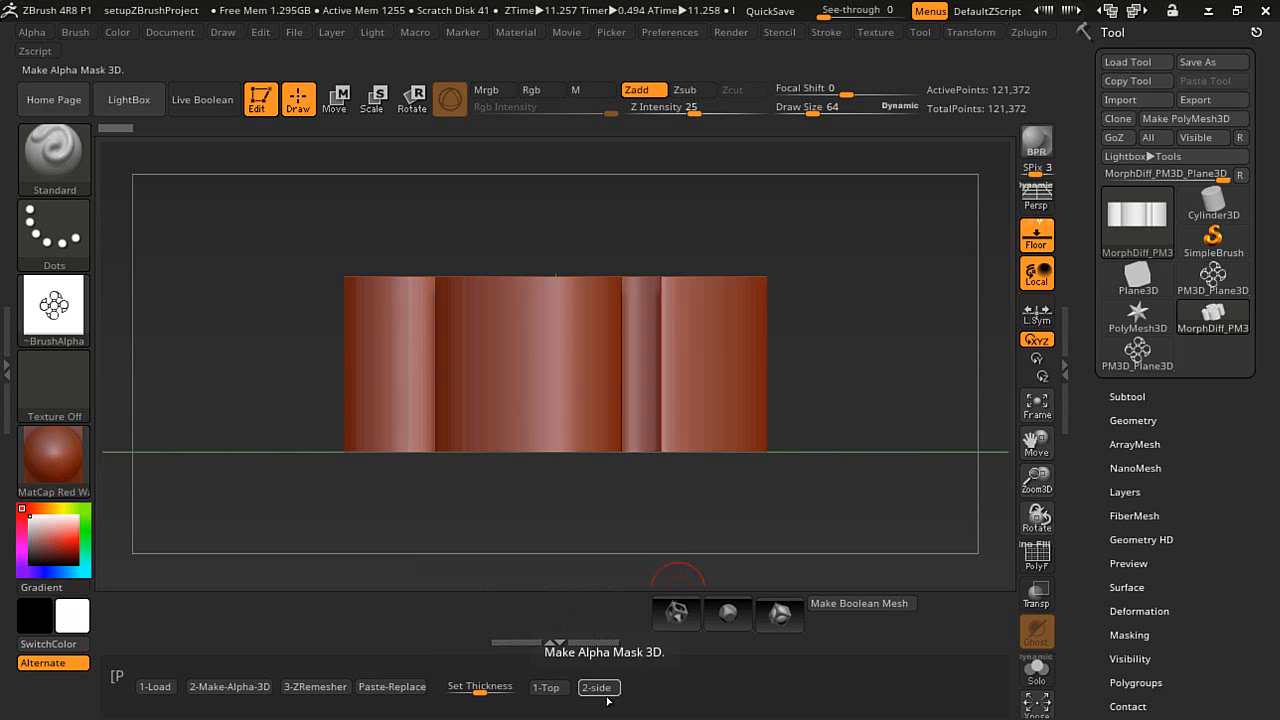
Make fidget-SIDE_vectorized the current alpha and invert it
click(55, 310)
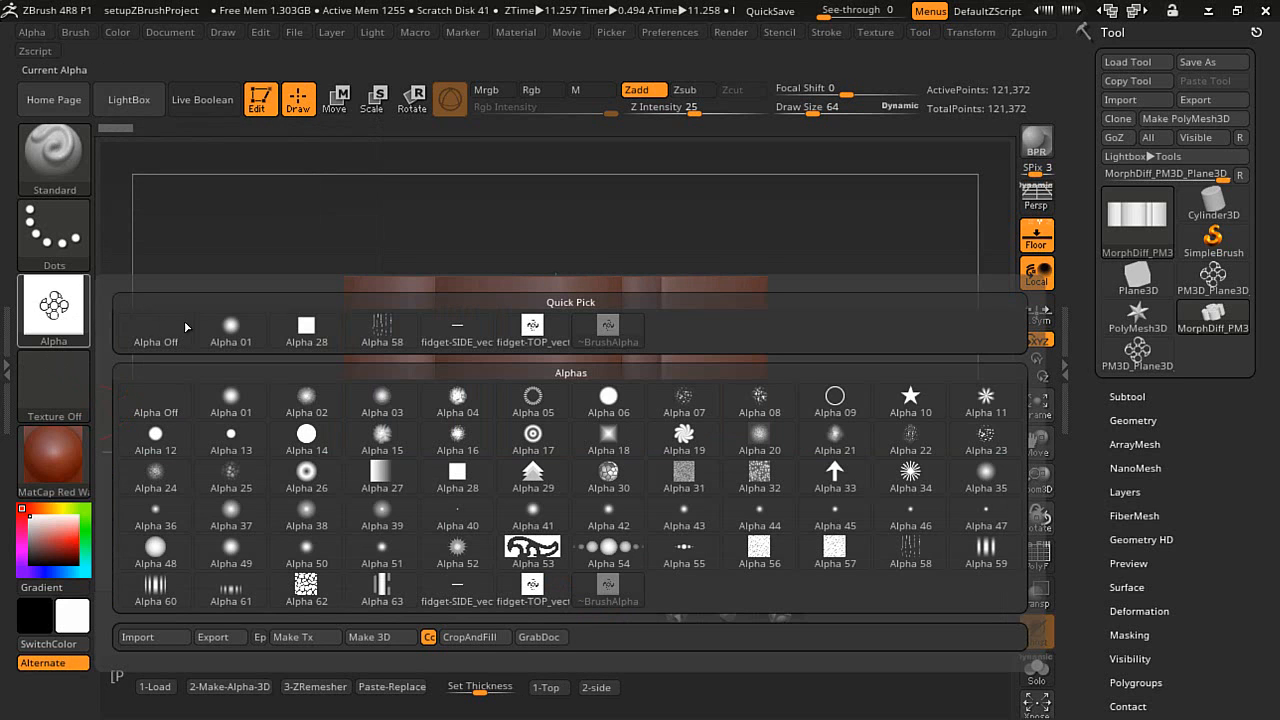
click(457, 328)
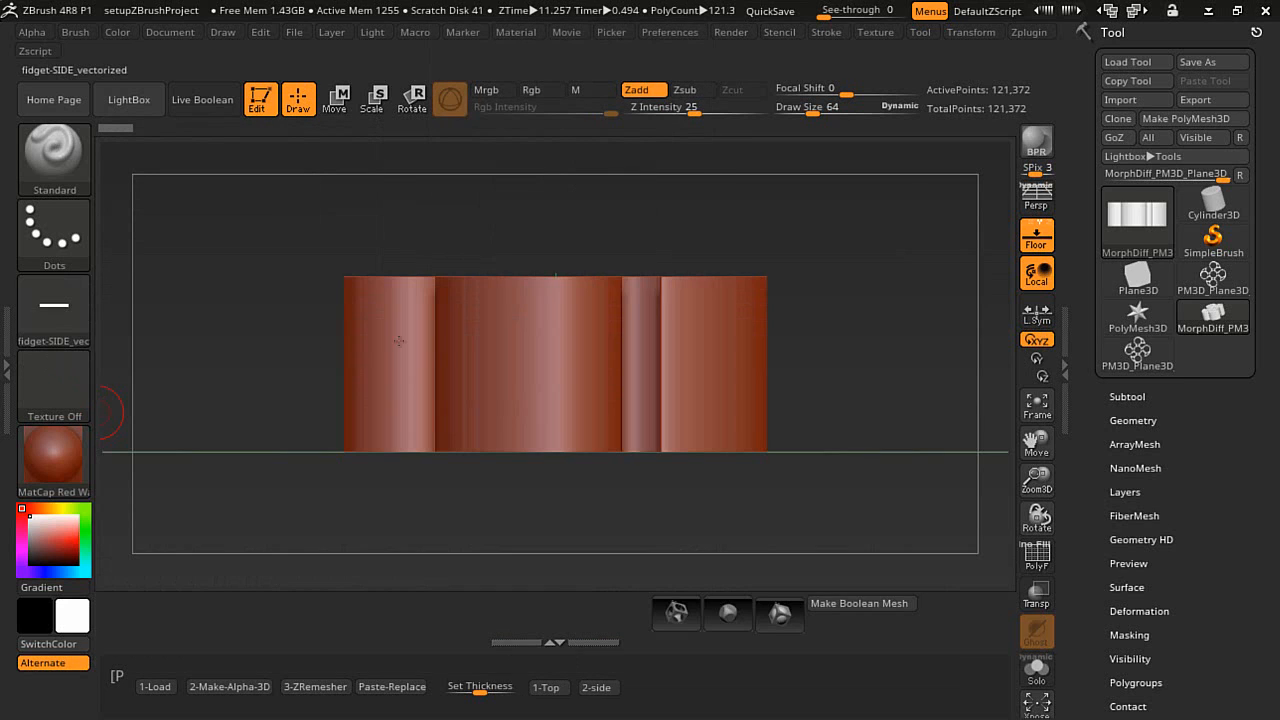
mouse_move(54, 308)
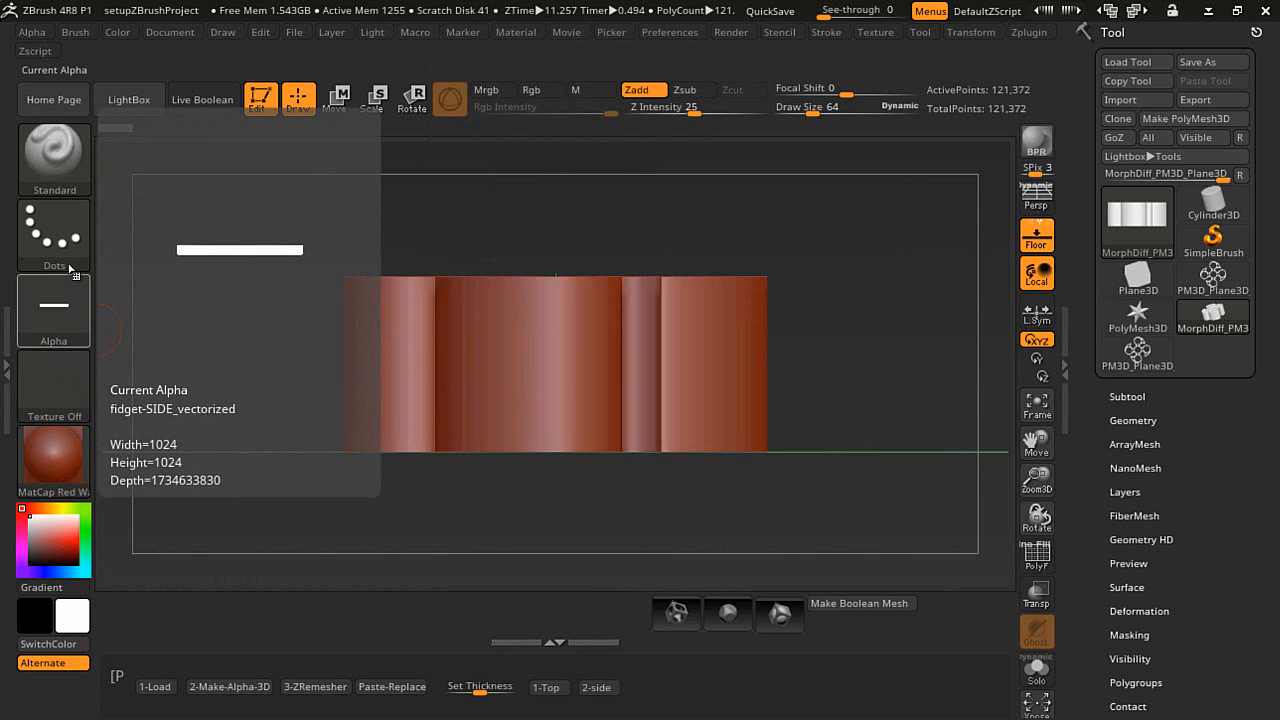
click(32, 32)
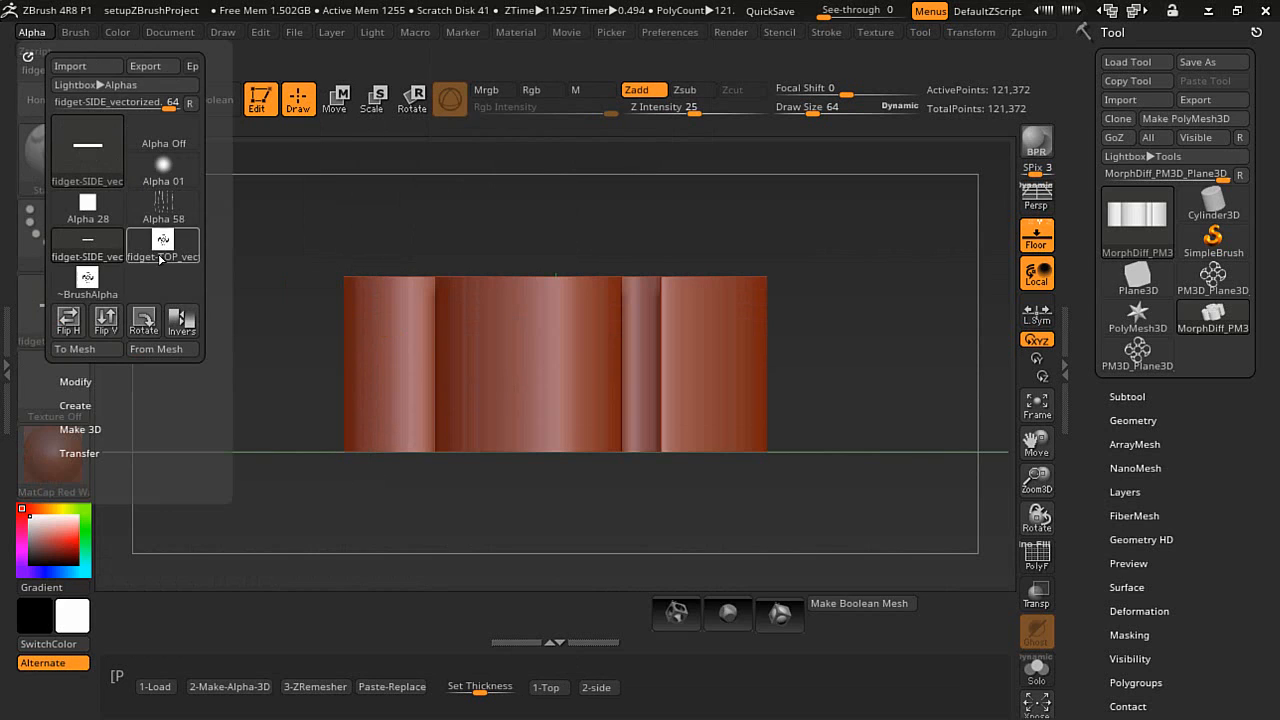
click(184, 322)
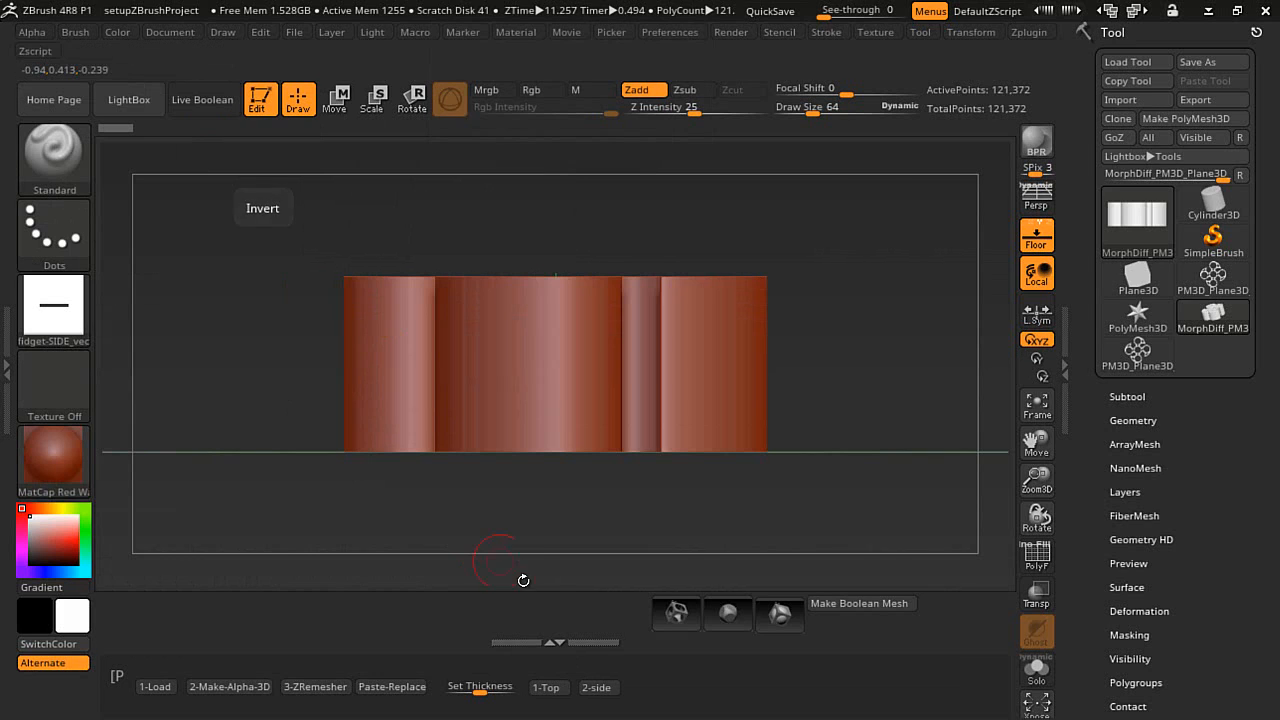
Run the 2-side macro without saving, trimming the extrusion into a flat spinner body
click(597, 687)
click(700, 421)
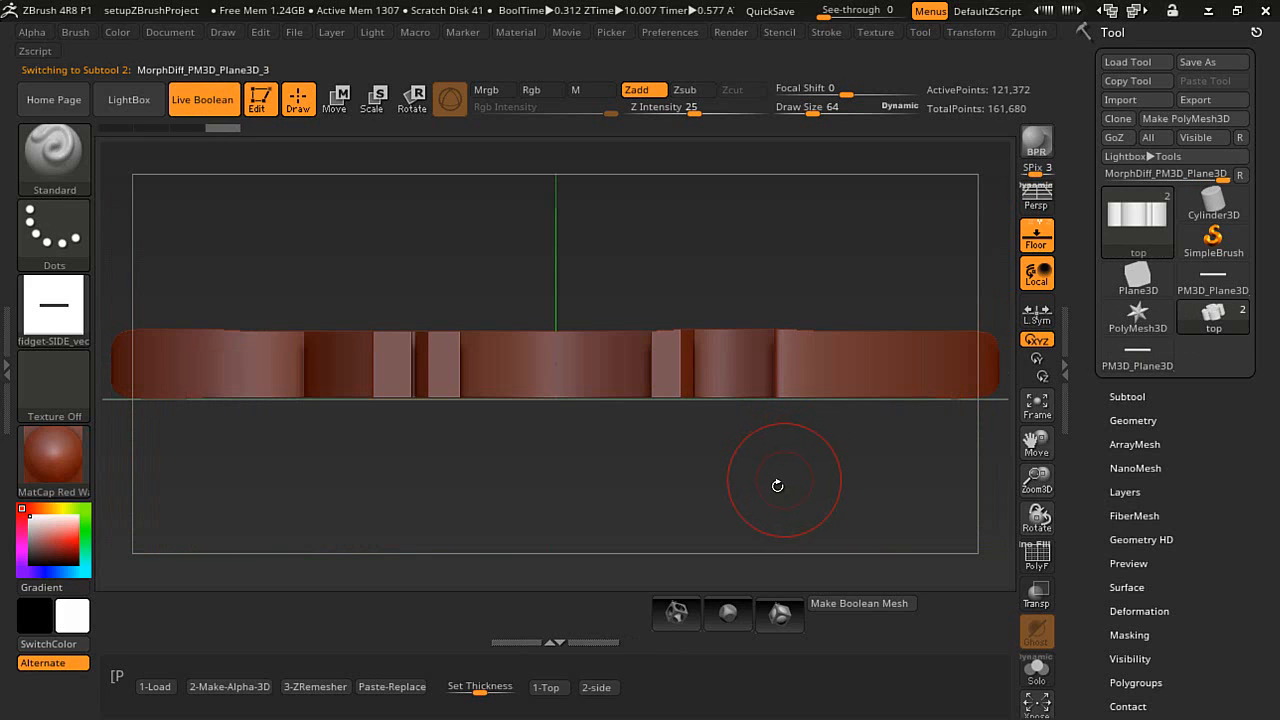
mouse_move(754, 455)
ctrl+right_down()
mouse_move(884, 352)
mouse_move(844, 432)
ctrl+right_up()
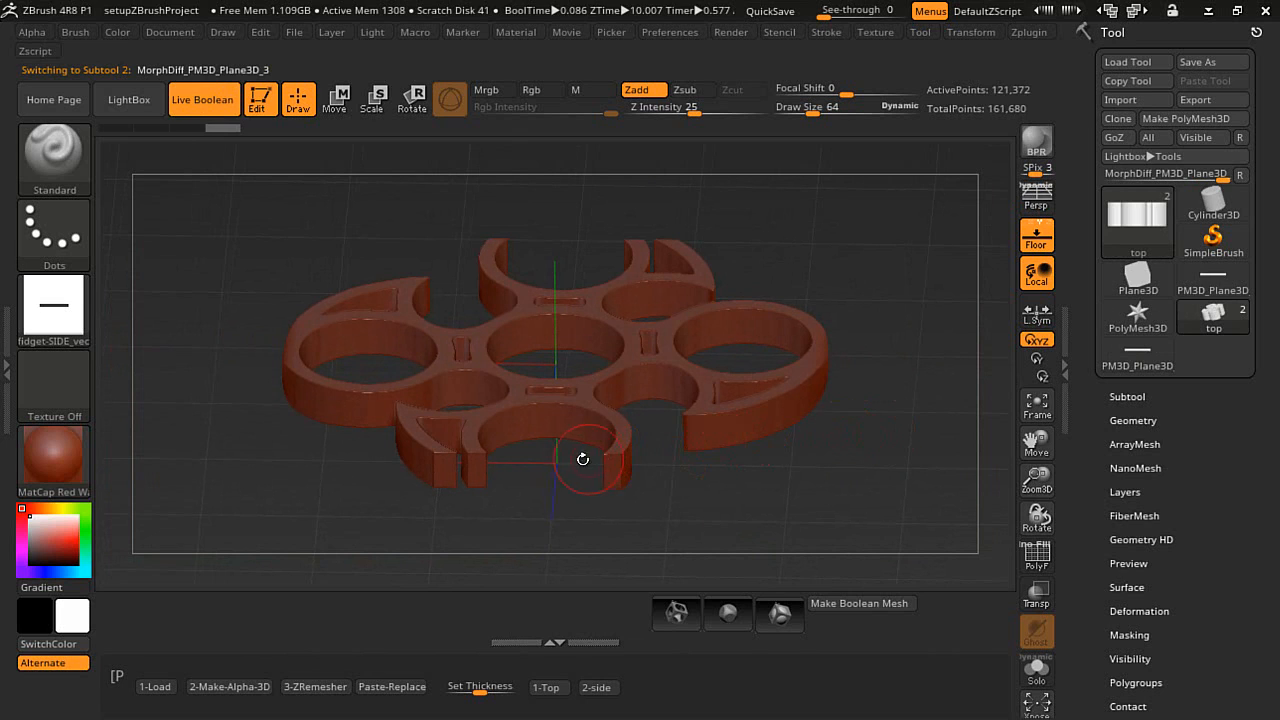
Switch the current alpha back to fidget-TOP_vectorized
click(54, 310)
click(532, 326)
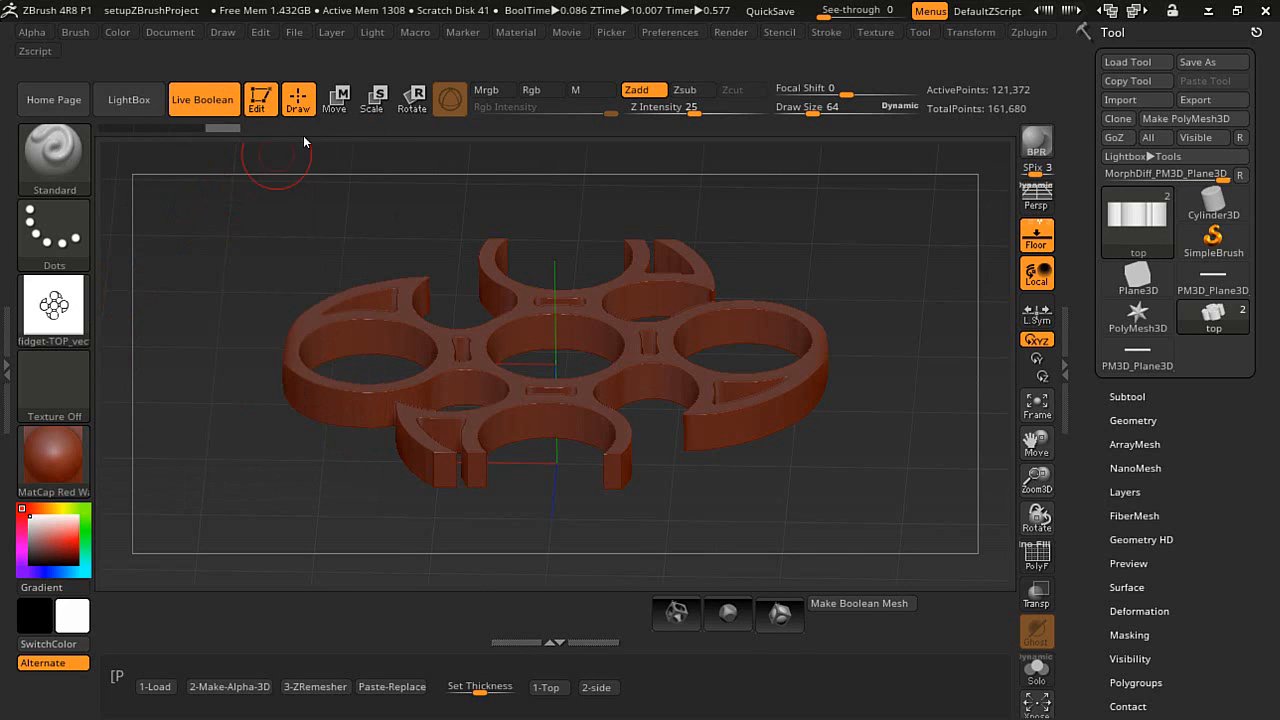
Scale the spinner to about 0.89 with Move and bake it with Make Boolean Mesh
click(335, 99)
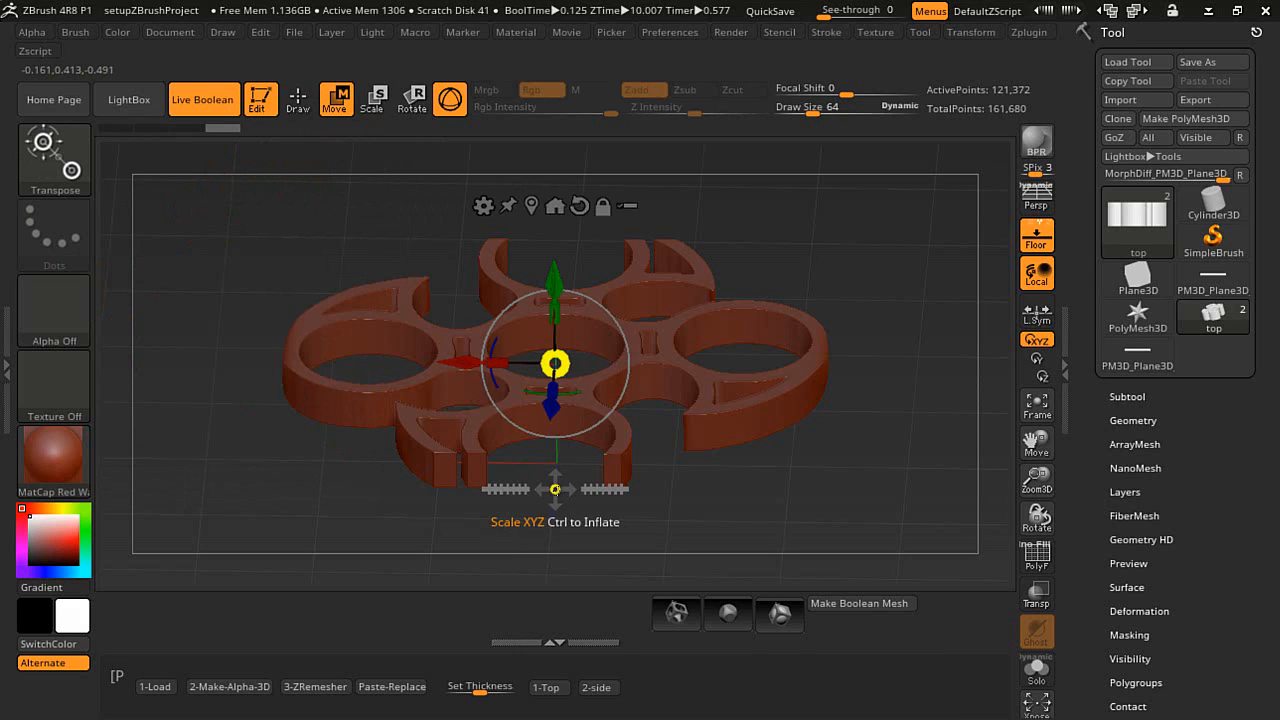
drag(554, 489, 557, 440)
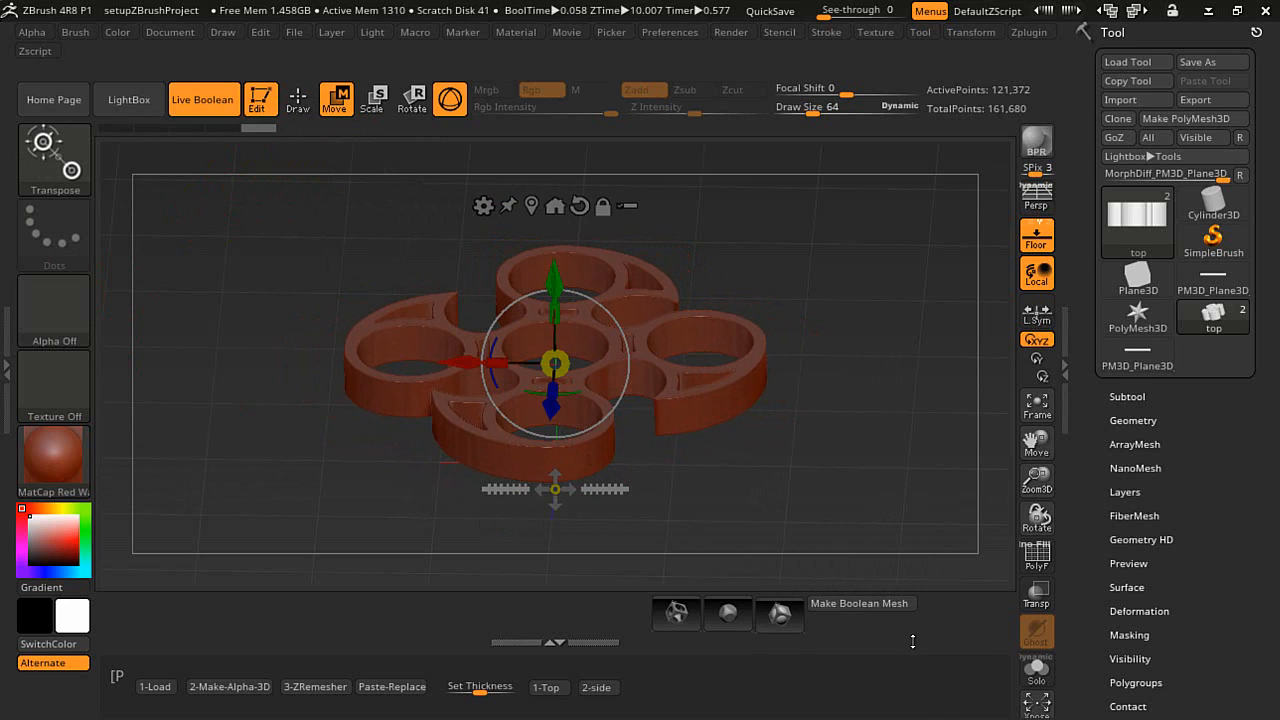
click(859, 603)
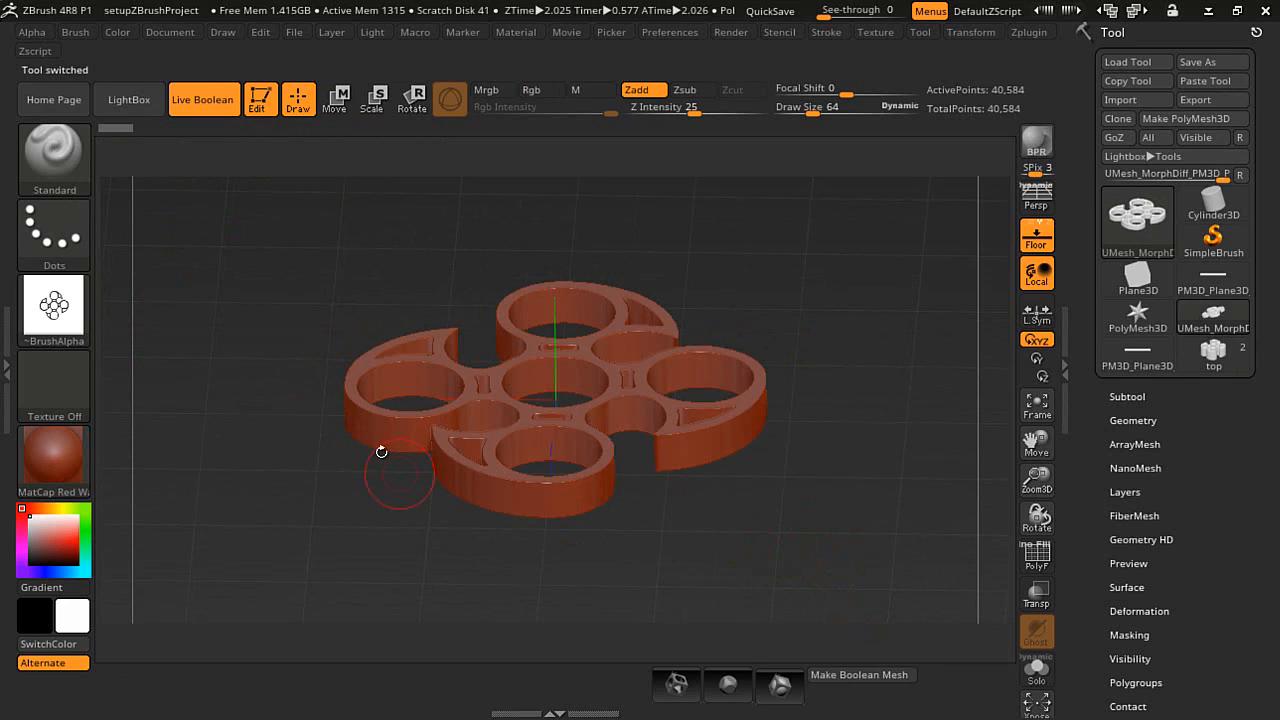
Step the script back once and orbit to inspect the baked 40,584-point spinner
click(35, 51)
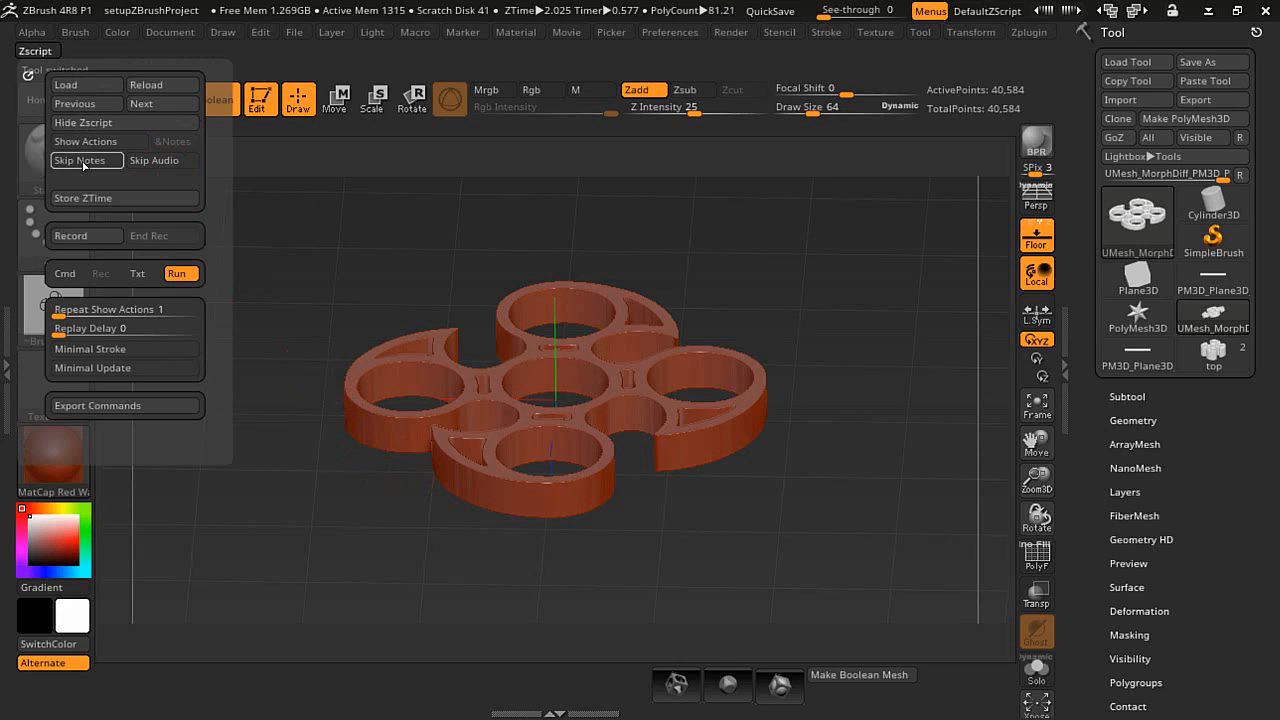
click(74, 103)
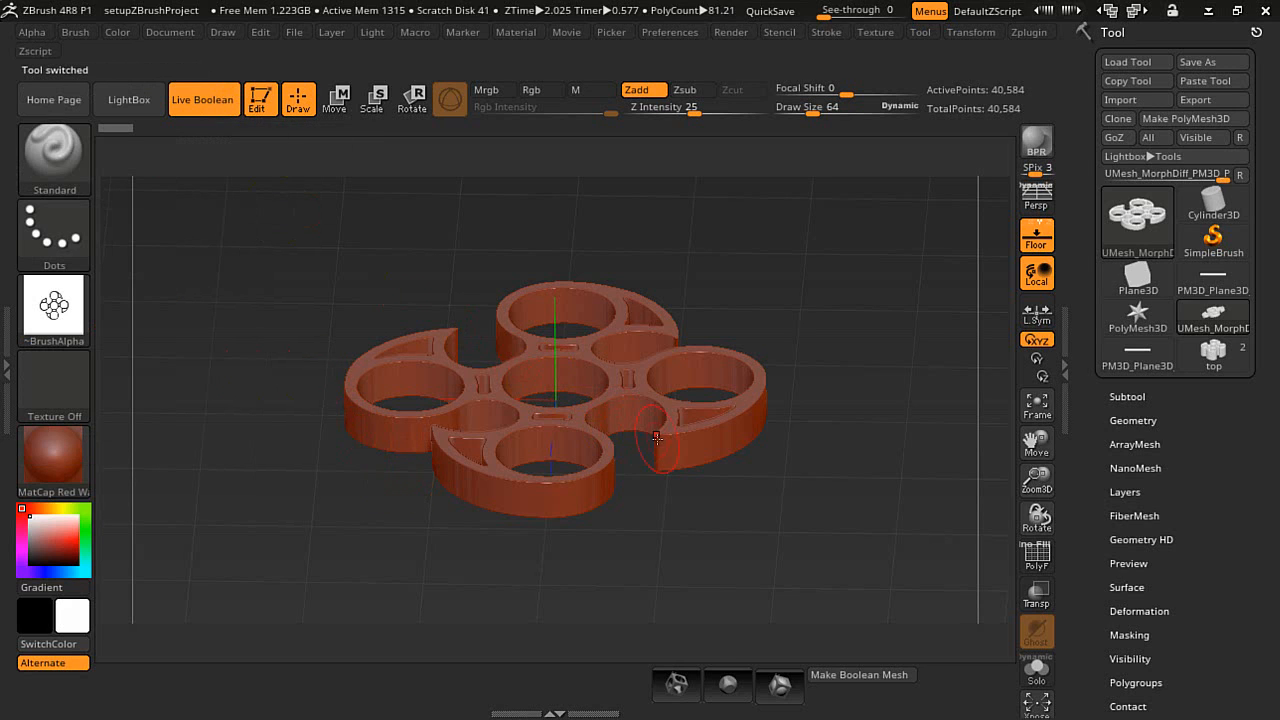
drag(807, 491, 793, 467)
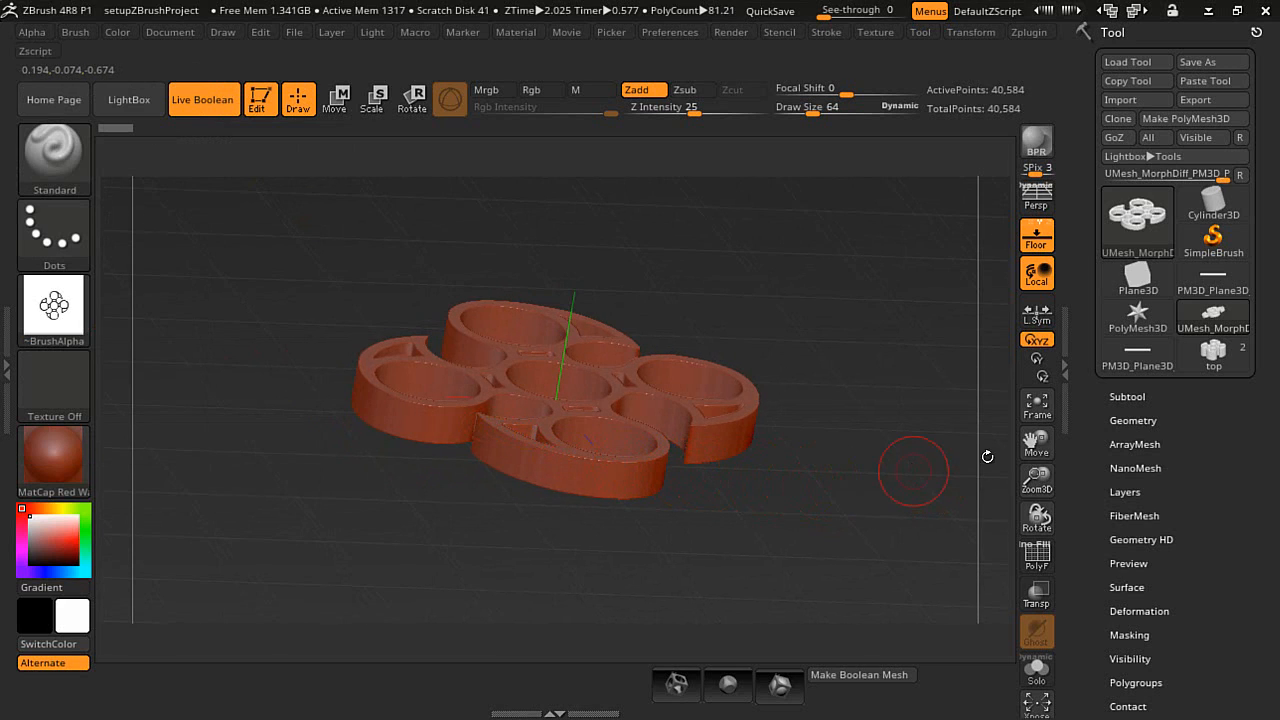
DynaMesh the spinner at resolution 336 and subprojection 1, raising it to 97,645 points
click(1132, 420)
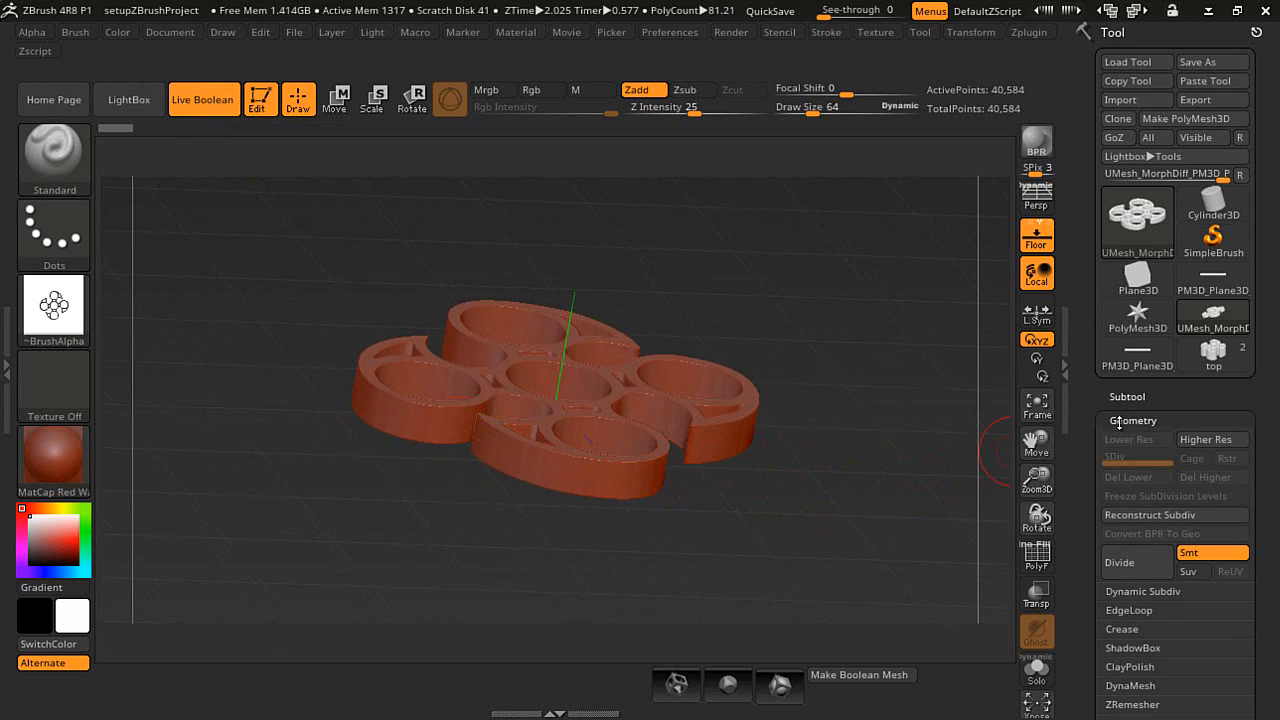
drag(1104, 396, 1088, 288)
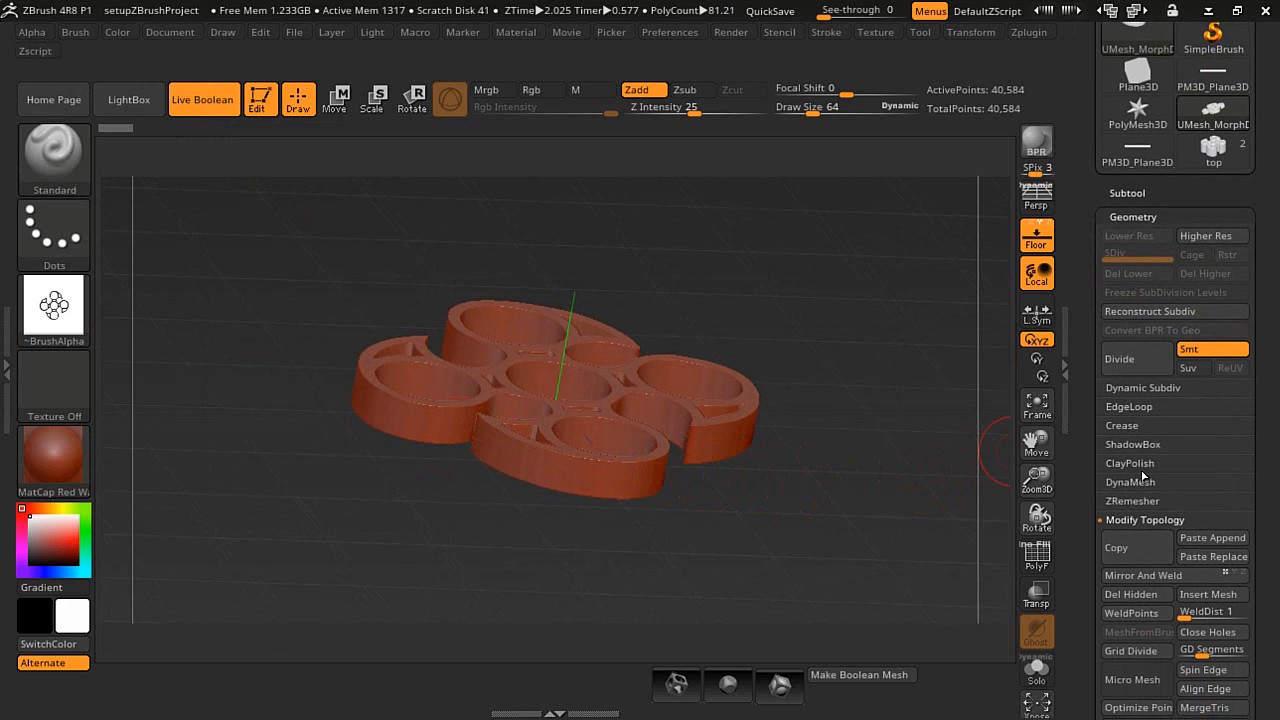
click(1131, 482)
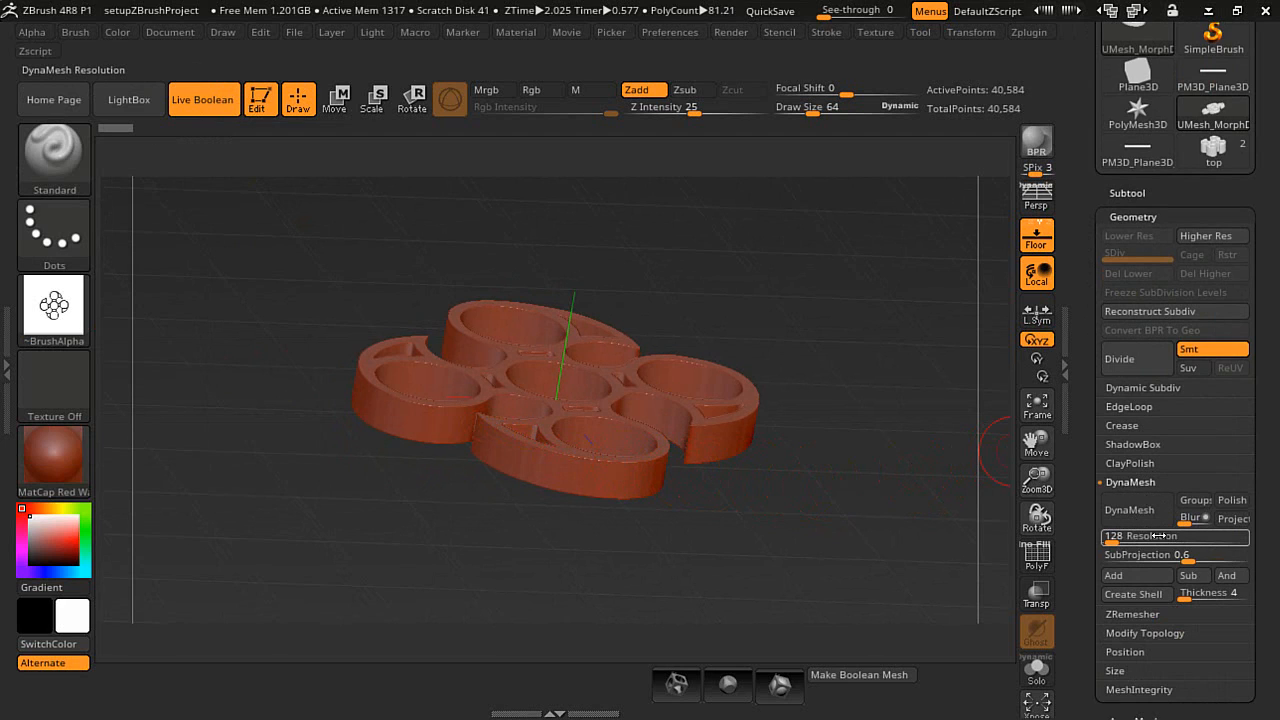
drag(1190, 555, 1248, 553)
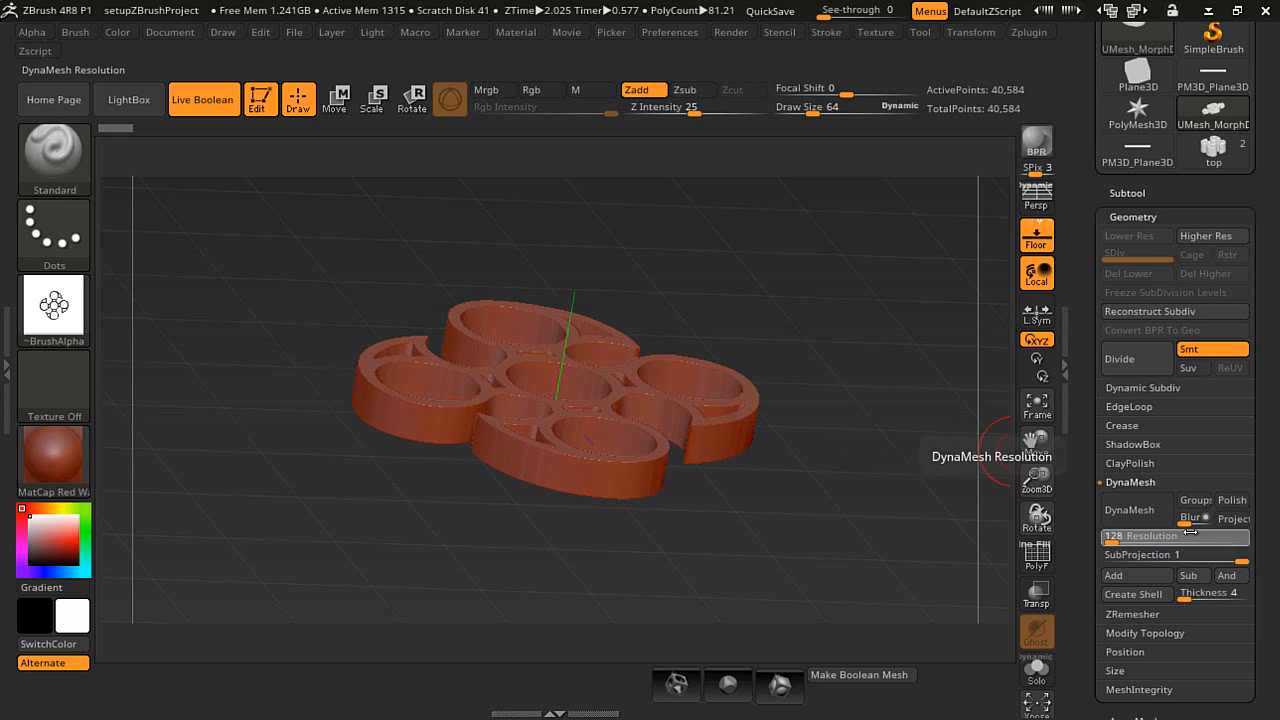
click(1189, 535)
text(333)
key(Return)
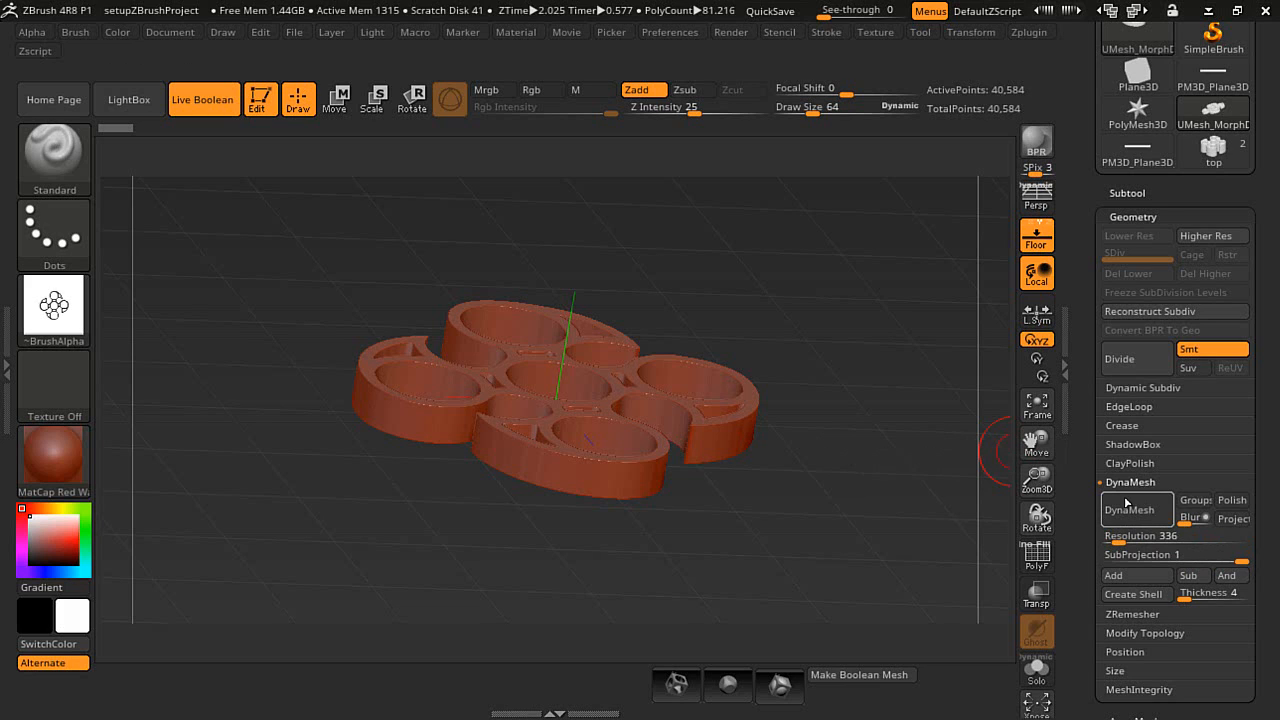
click(1129, 509)
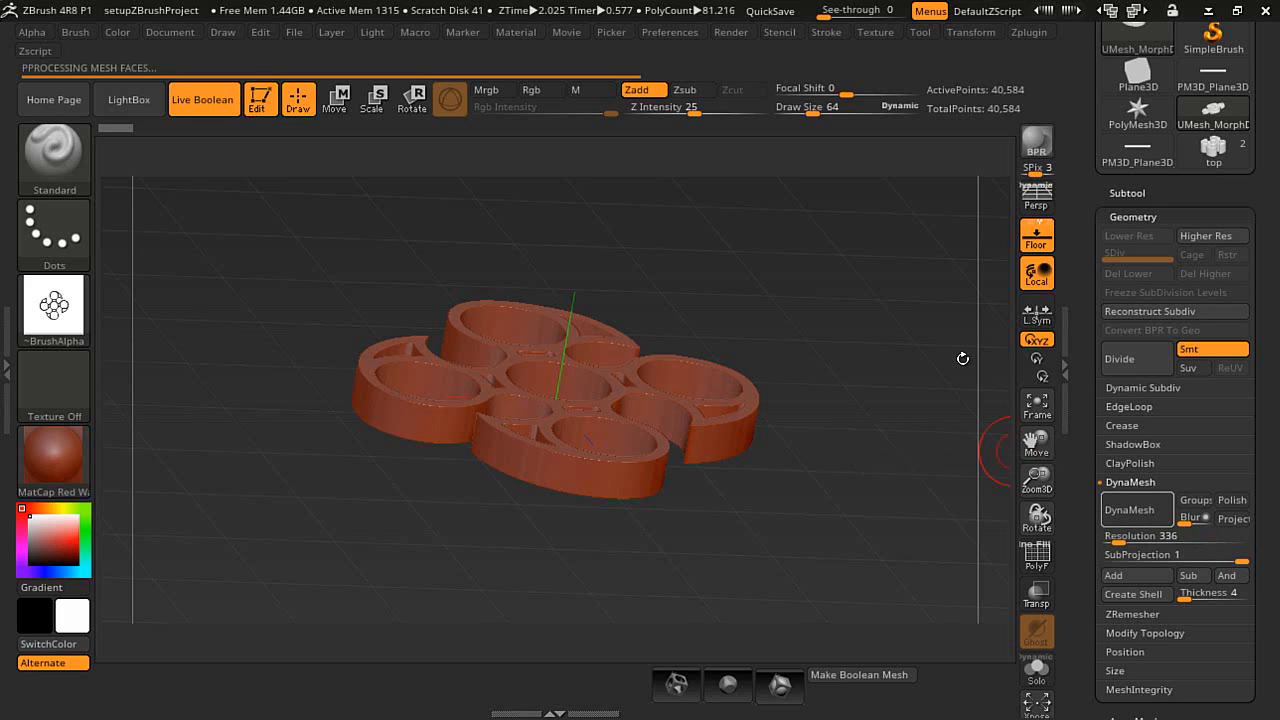
Check the remeshed topology with the PolyF wireframe from several angles and reopen the macro shelf
mouse_move(880, 336)
mouse_down()
mouse_move(842, 343)
mouse_move(847, 279)
mouse_up()
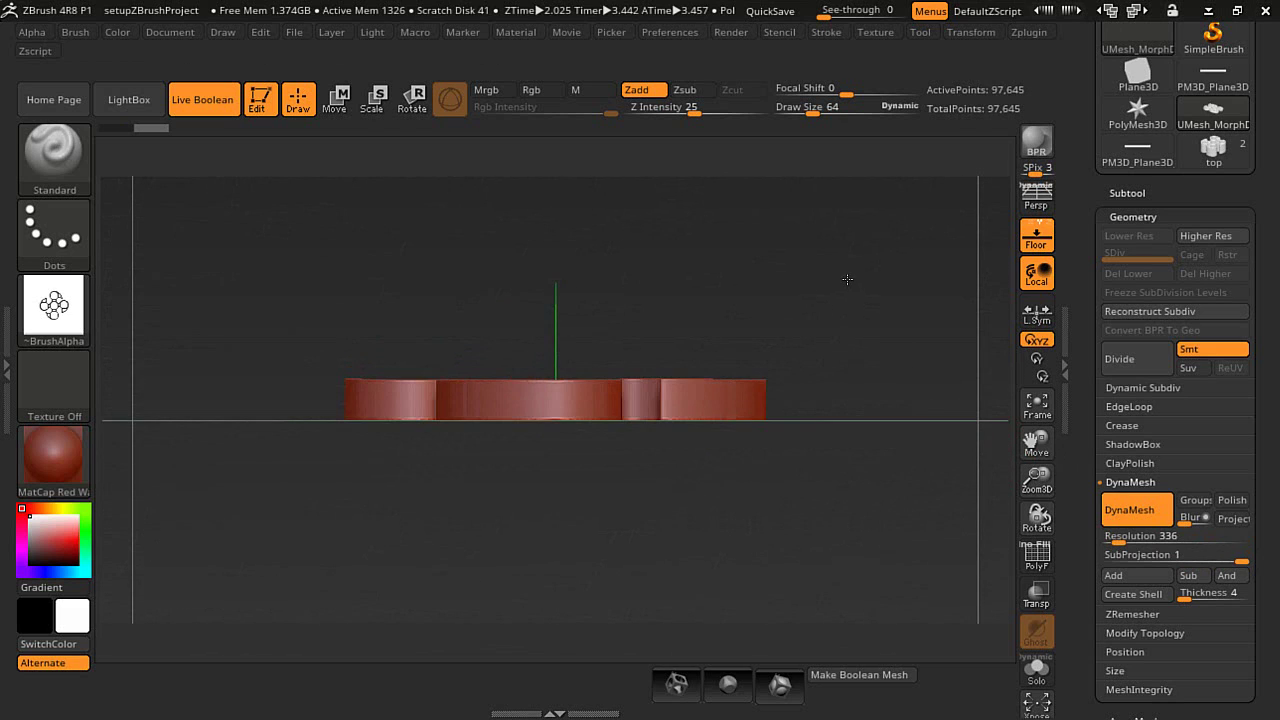
click(1037, 556)
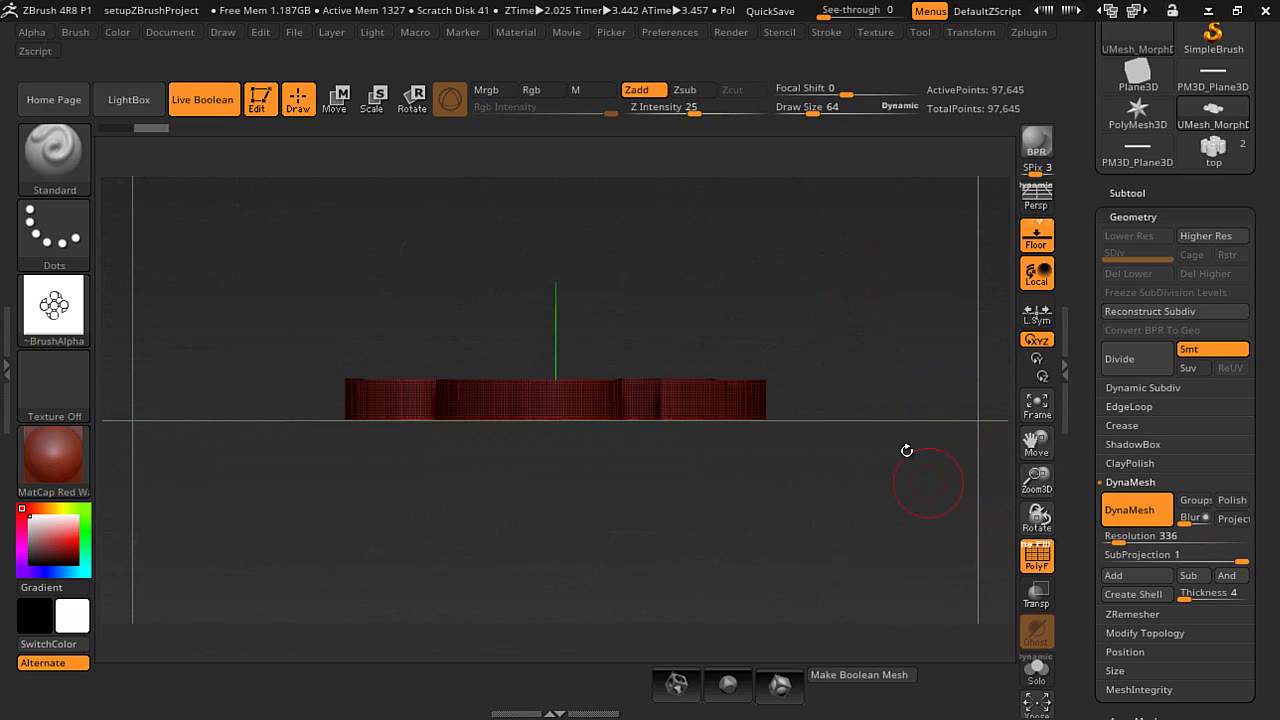
click(1037, 556)
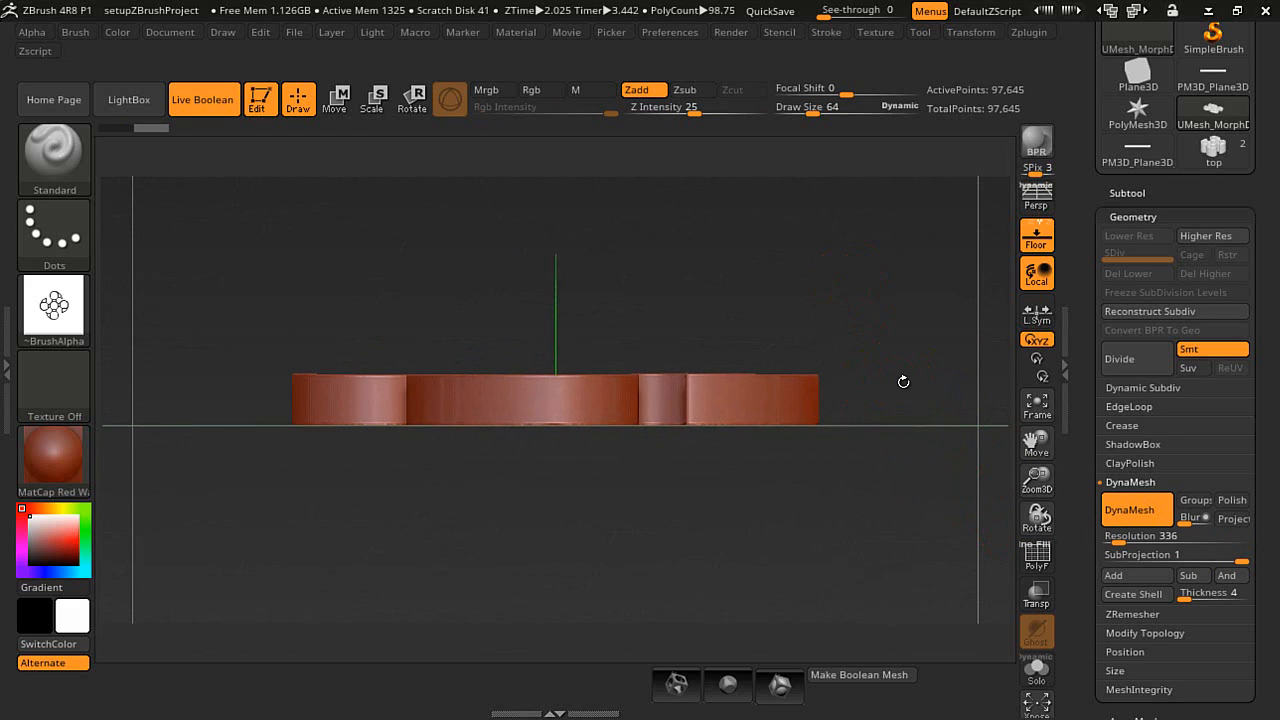
drag(894, 368, 889, 428)
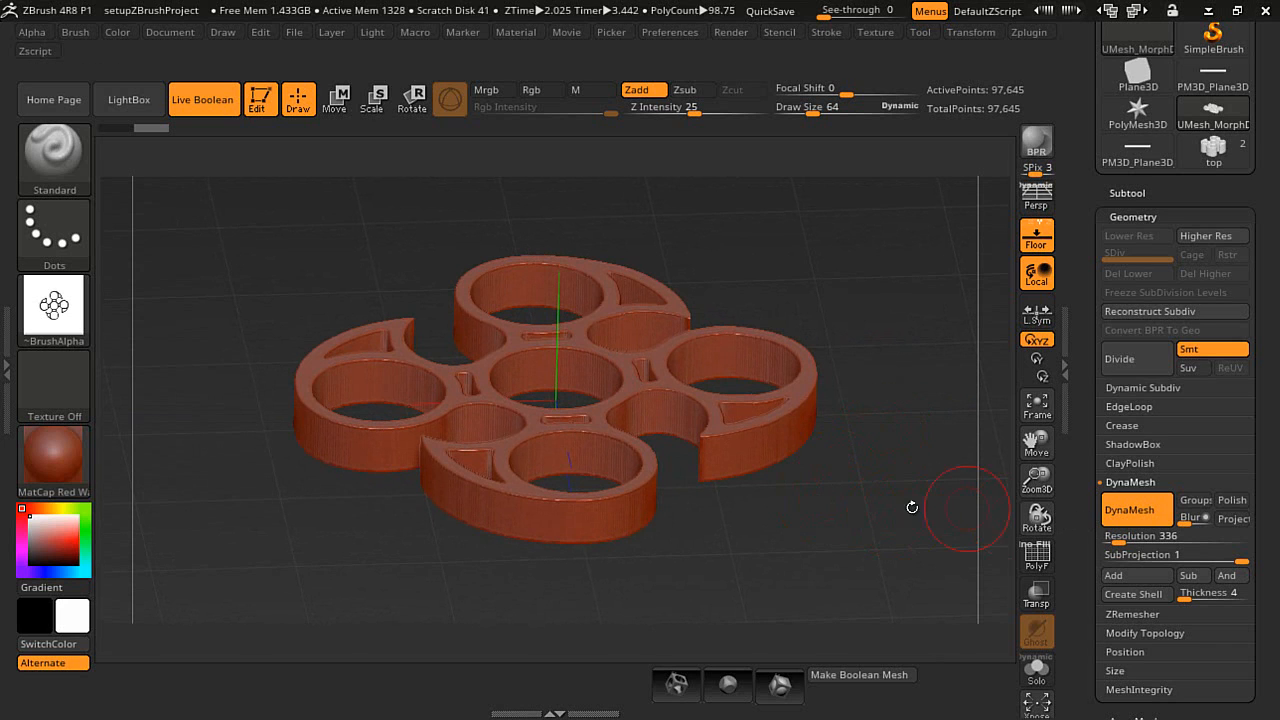
drag(882, 509, 877, 474)
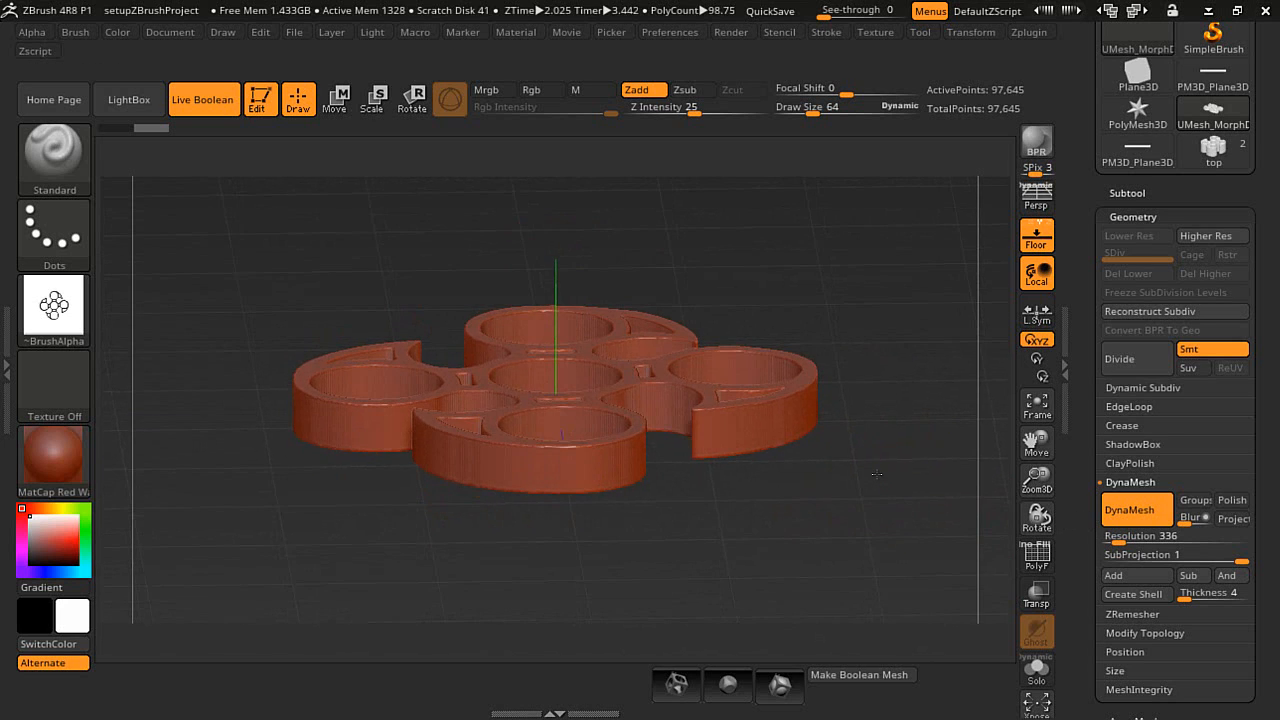
double_click(554, 712)
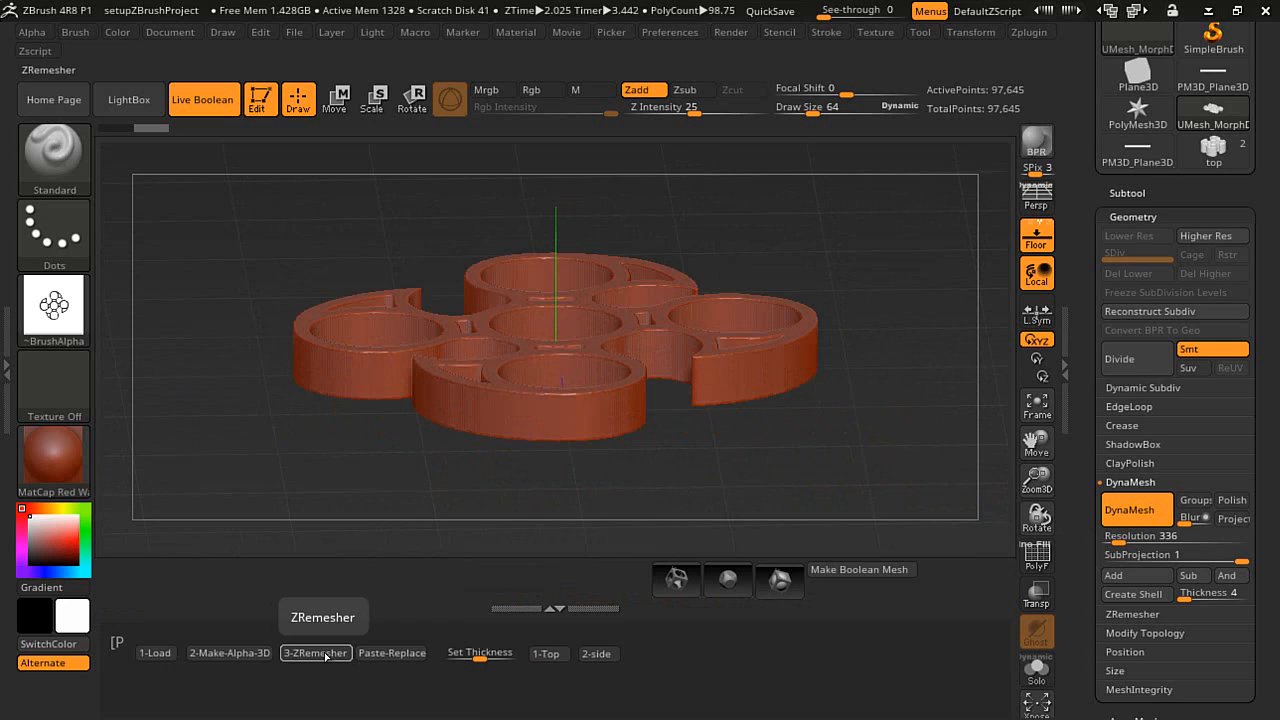
Activate mirrored symmetry on the Y axis only and snap the view to a flat side view
click(970, 32)
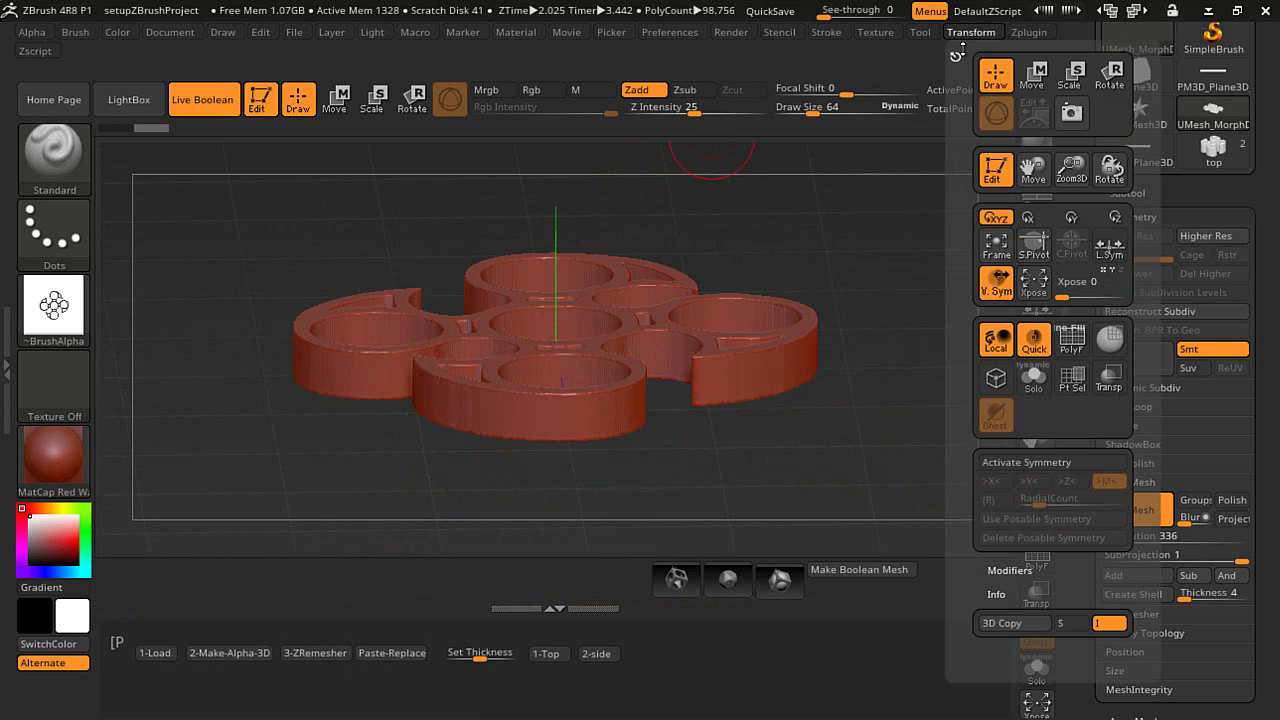
click(998, 463)
click(1032, 481)
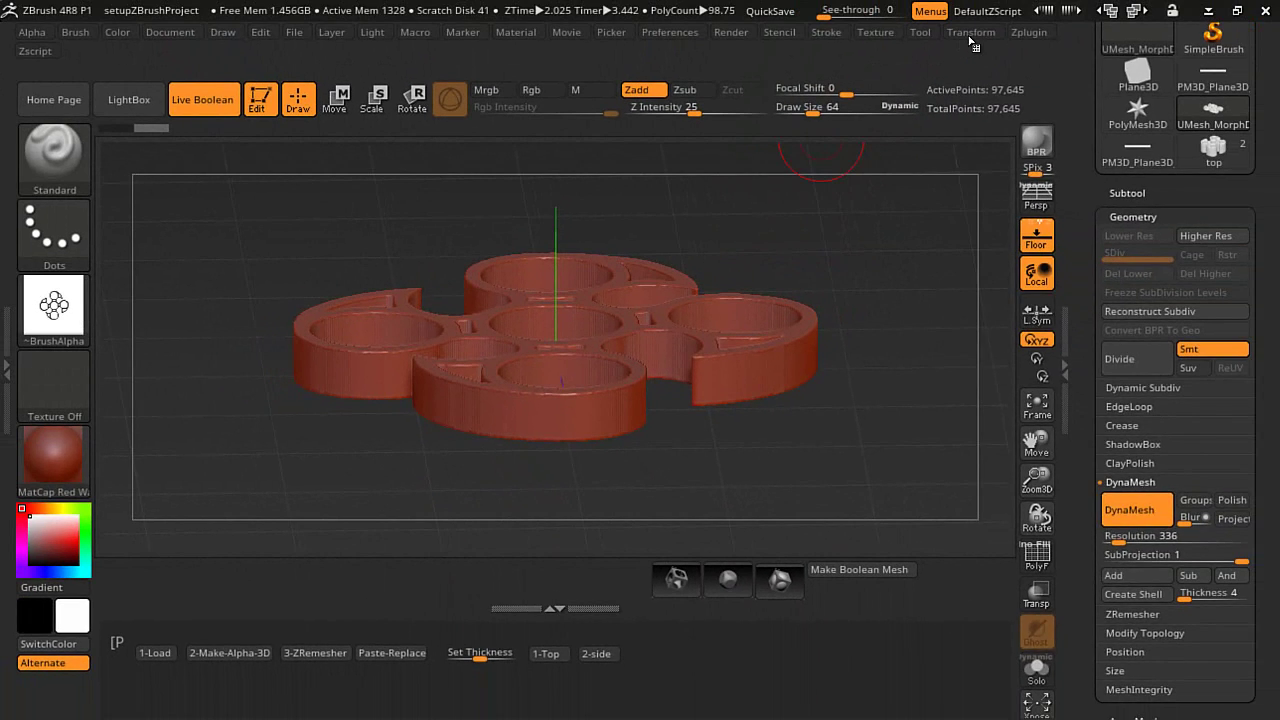
click(971, 33)
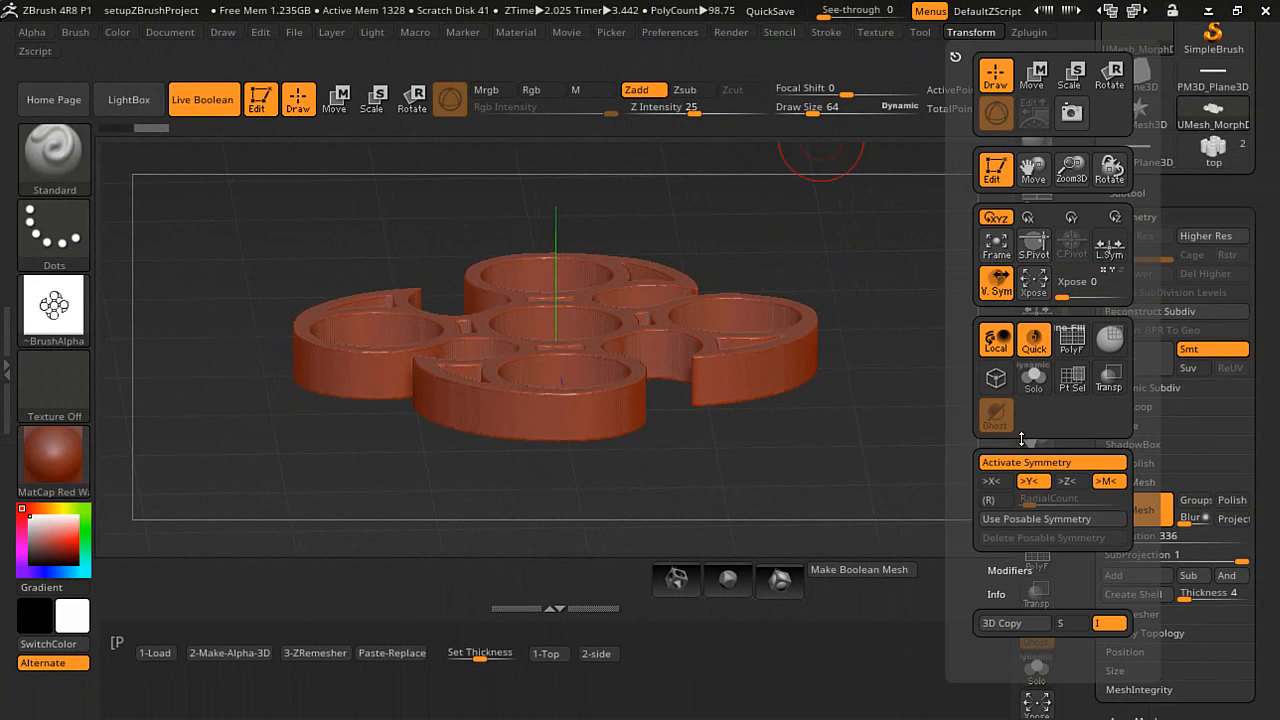
click(1052, 462)
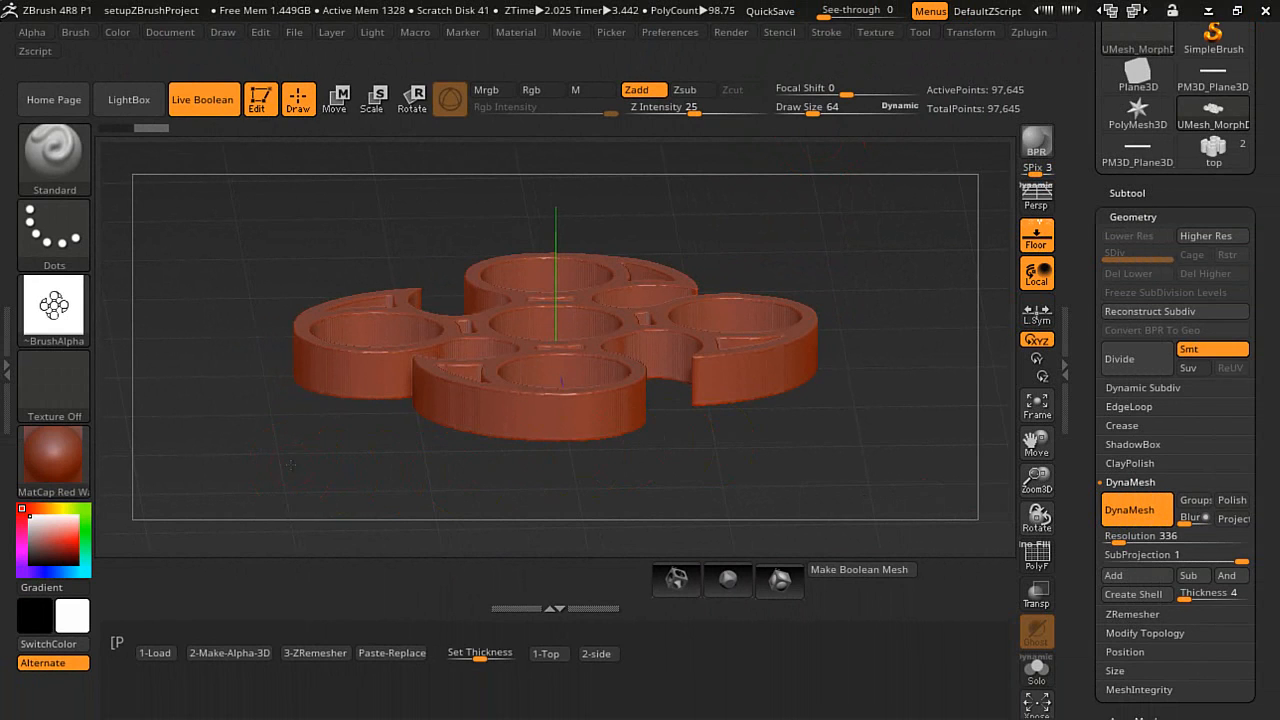
shift+drag(290, 463, 291, 457)
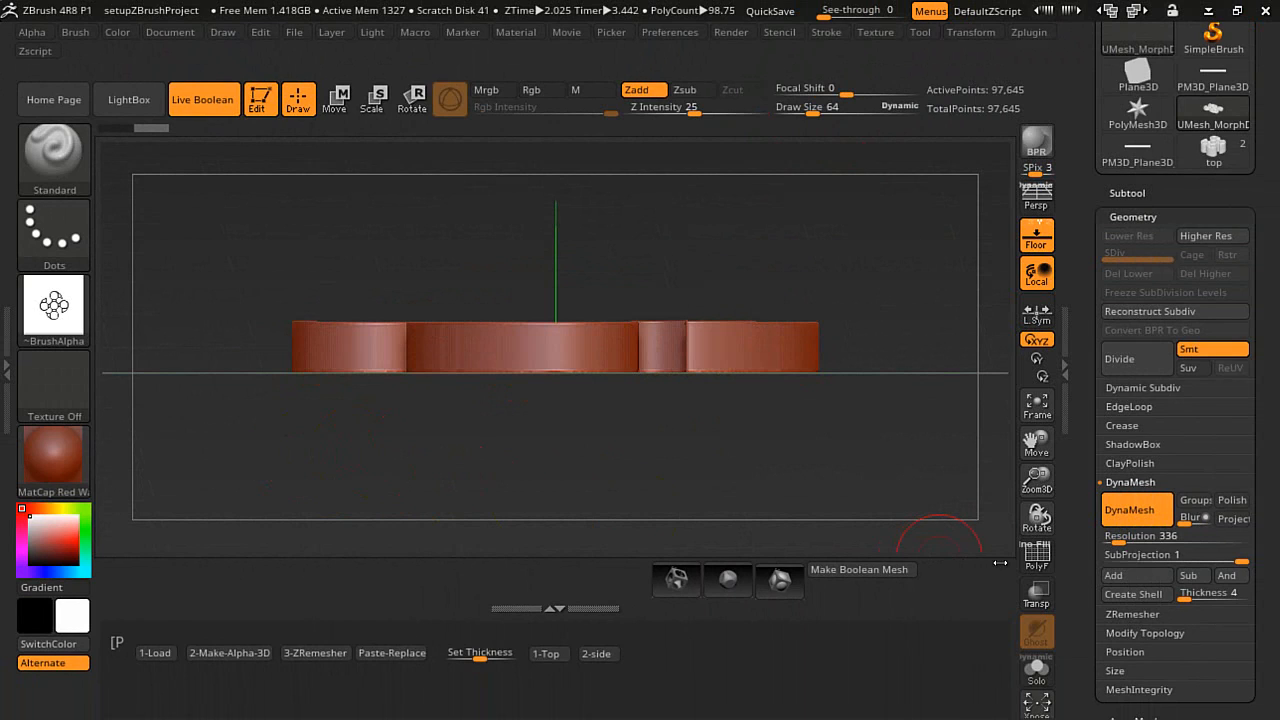
Show the polygon wireframe and select the SliceCurve brush from the brush library
click(1036, 556)
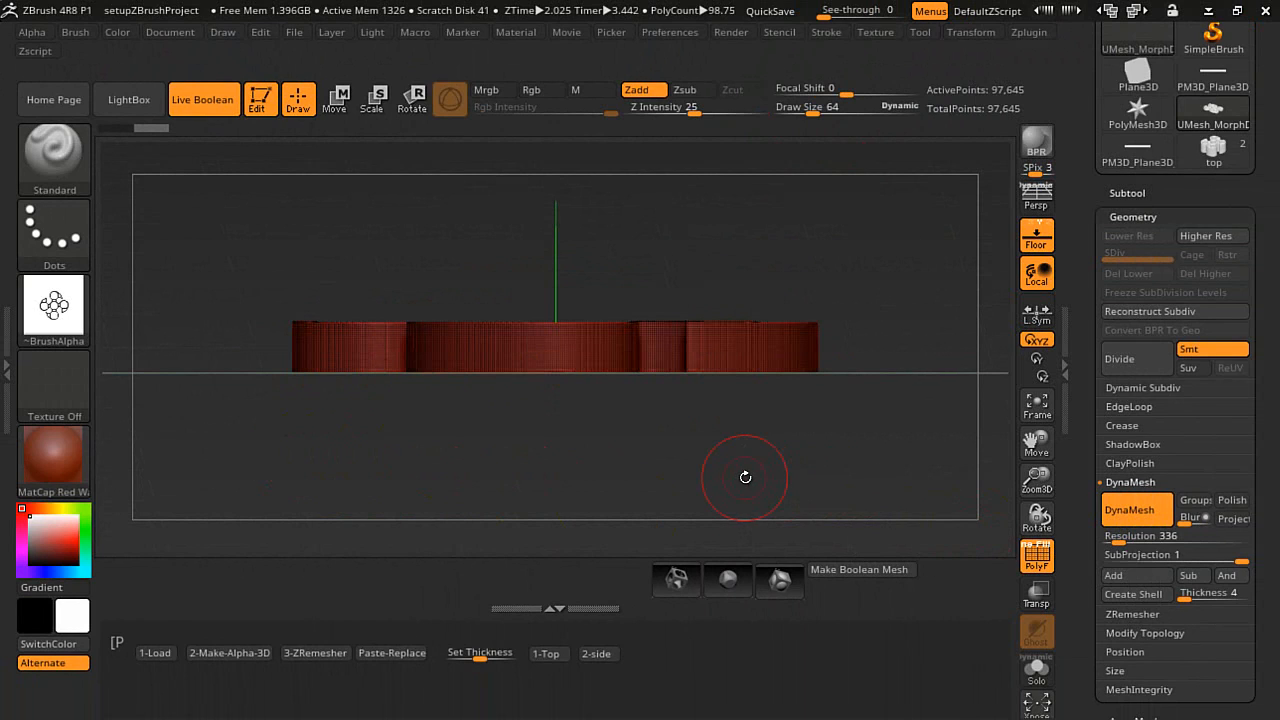
click(54, 158)
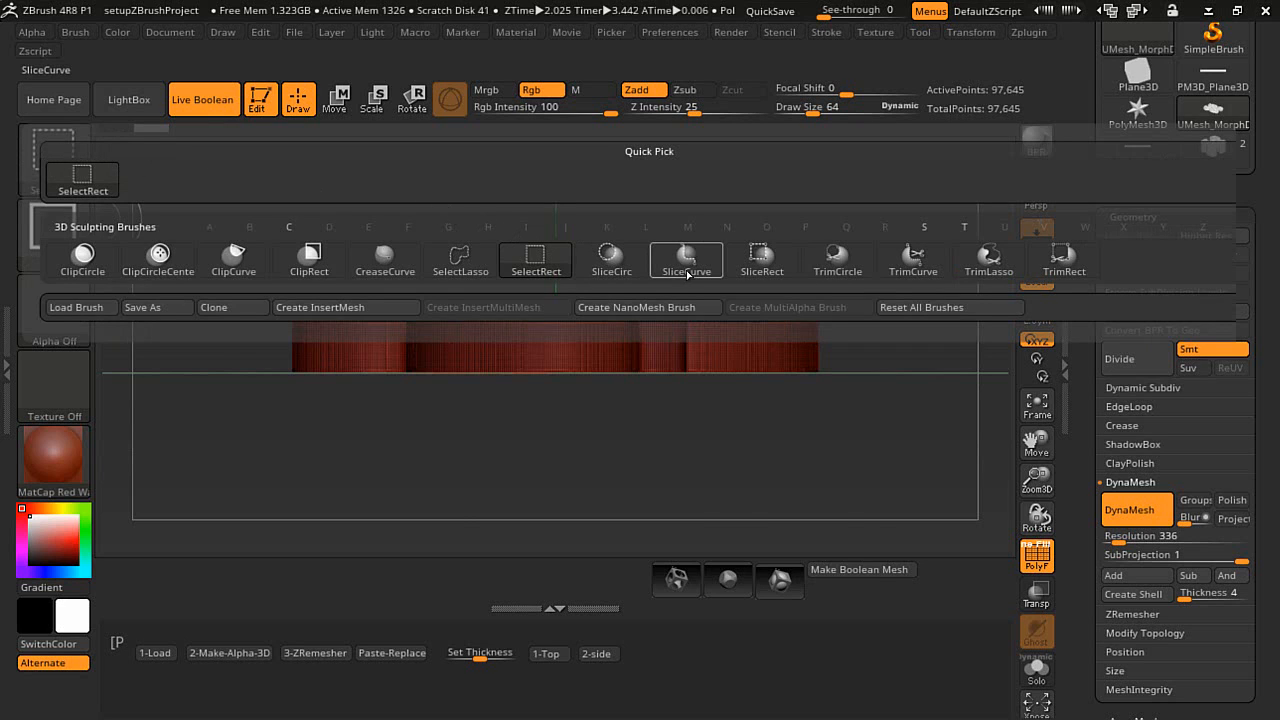
mouse_move(686, 260)
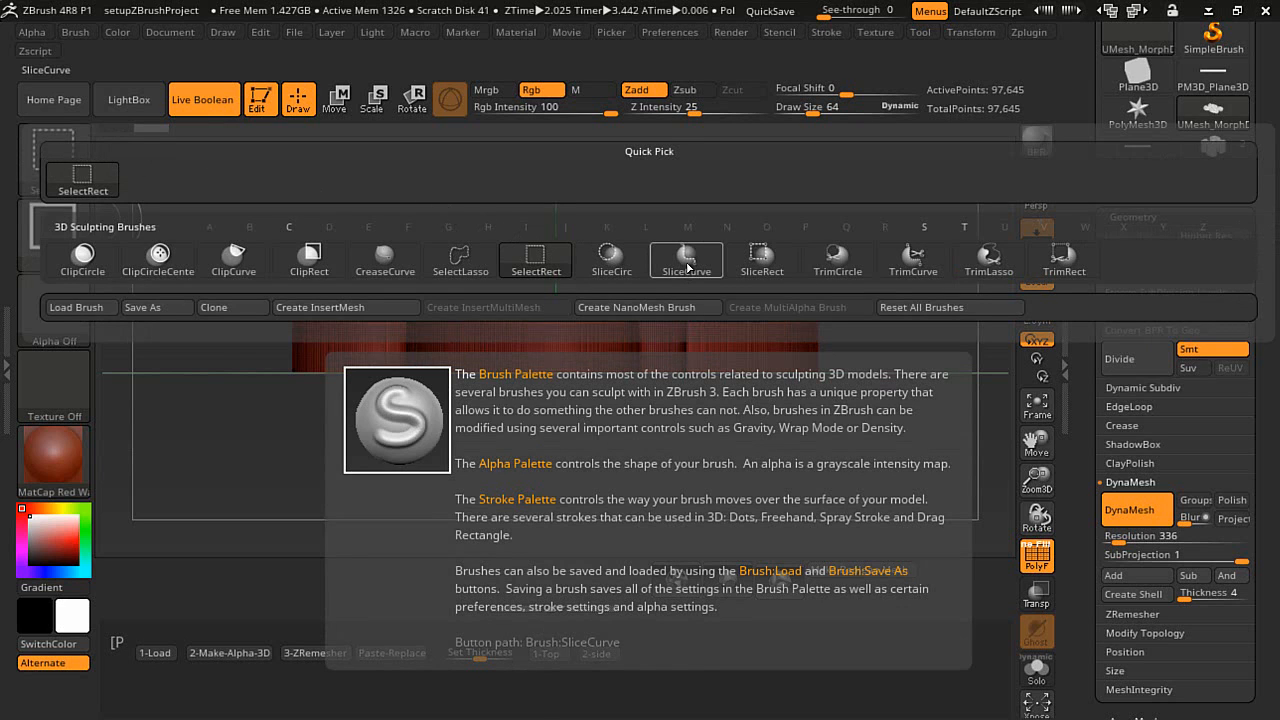
click(688, 265)
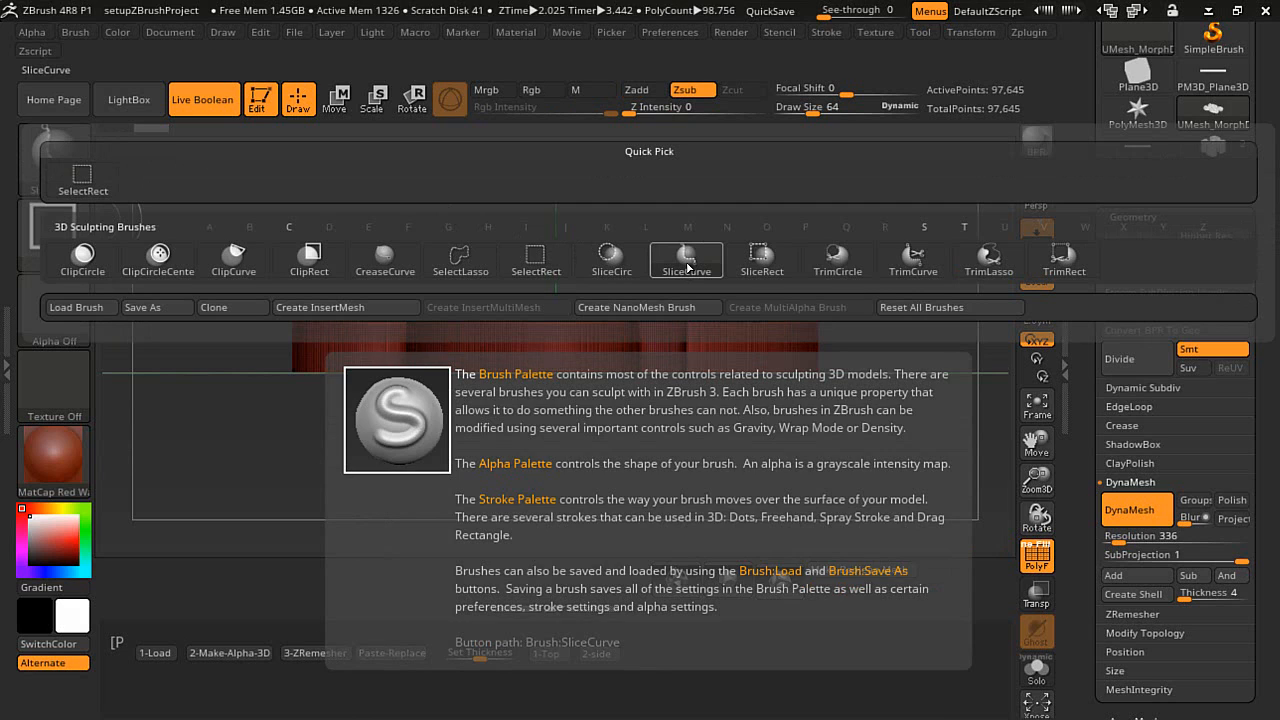
click(688, 265)
Slice horizontally across the spinner's thickness, splitting top and bottom into separate polygroups
key(ctrl+shift)
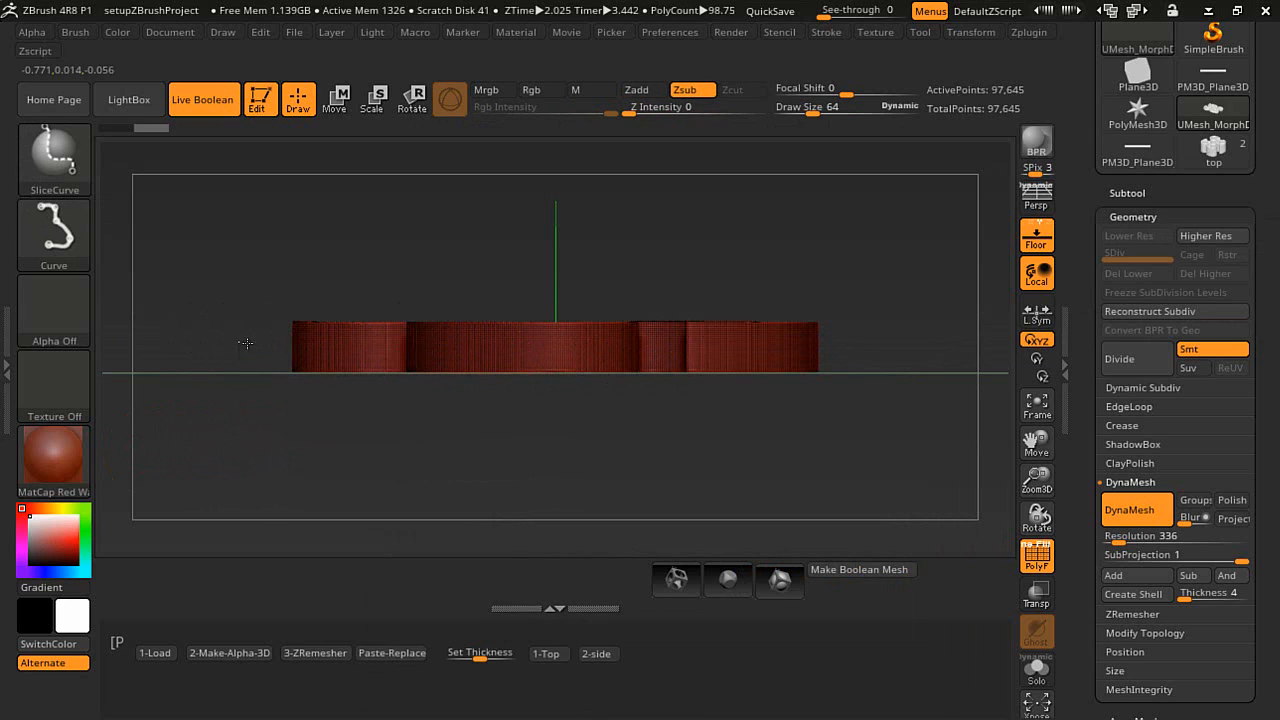
ctrl+shift+drag(243, 344, 872, 355)
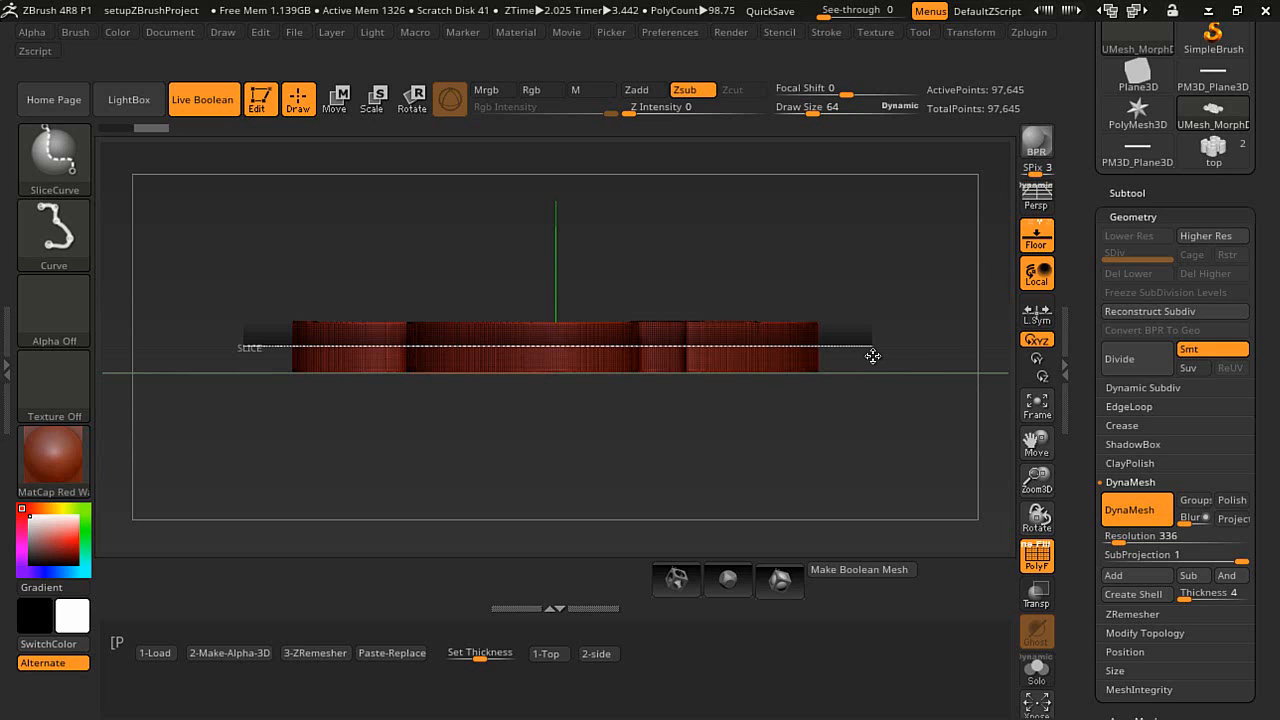
ctrl+shift+drag(872, 355, 874, 355)
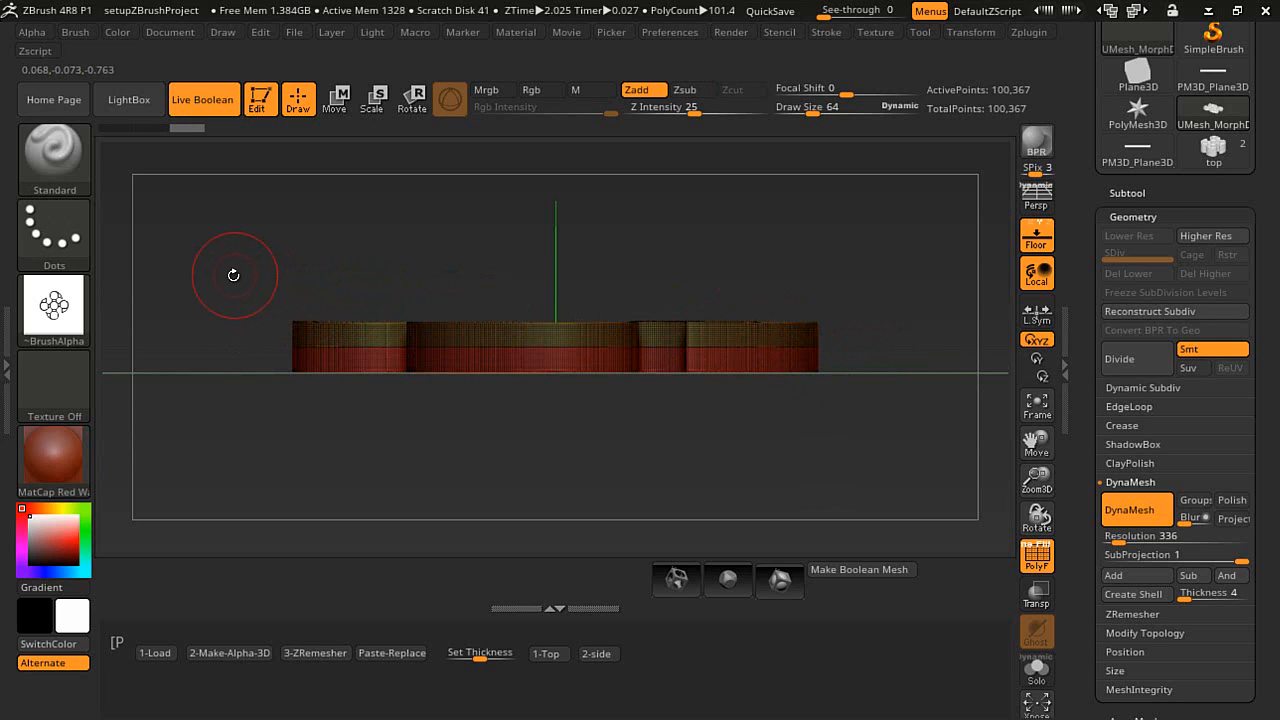
Choose the ZRemesher guide-curve brush and hide the red outer wall polygroup
click(54, 155)
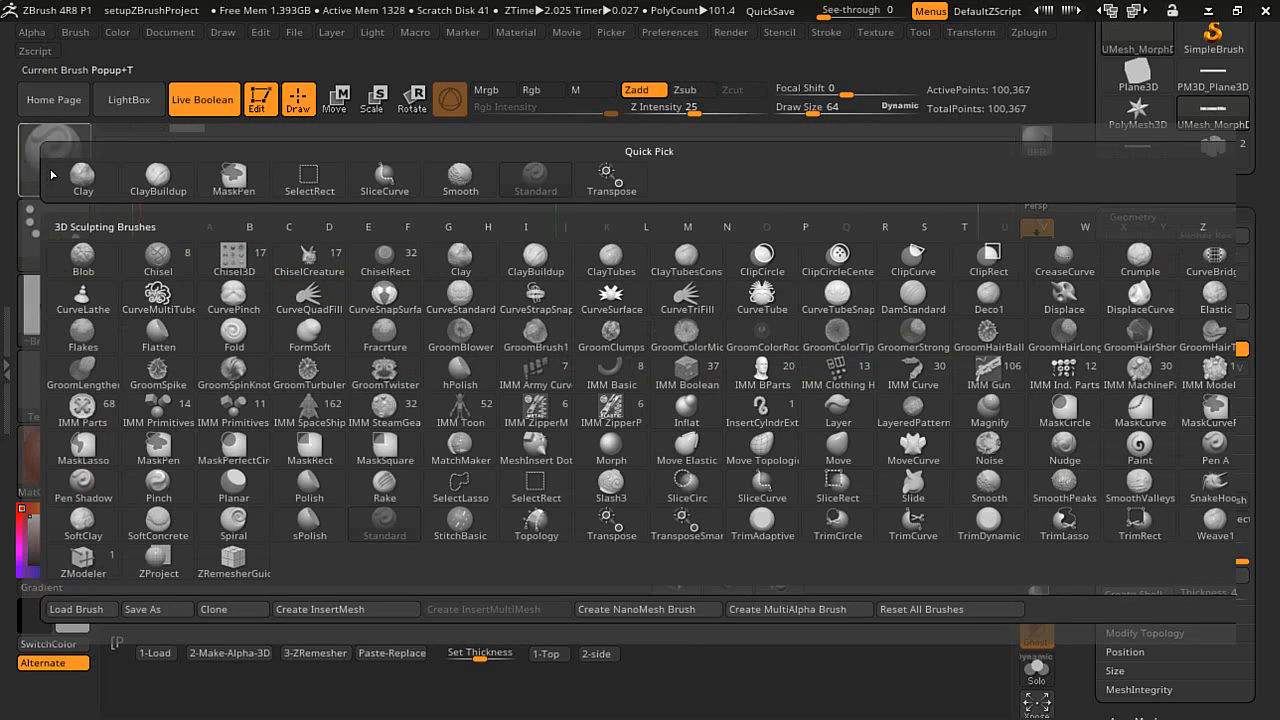
click(230, 560)
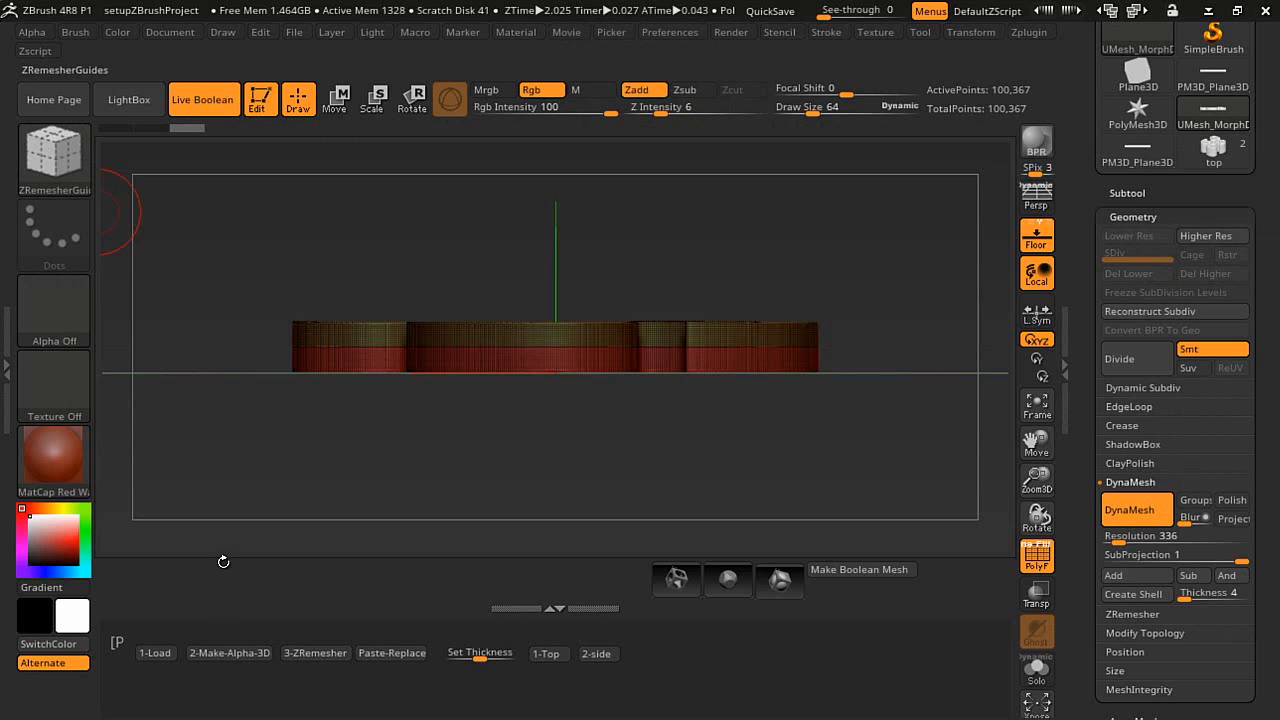
drag(212, 312, 220, 332)
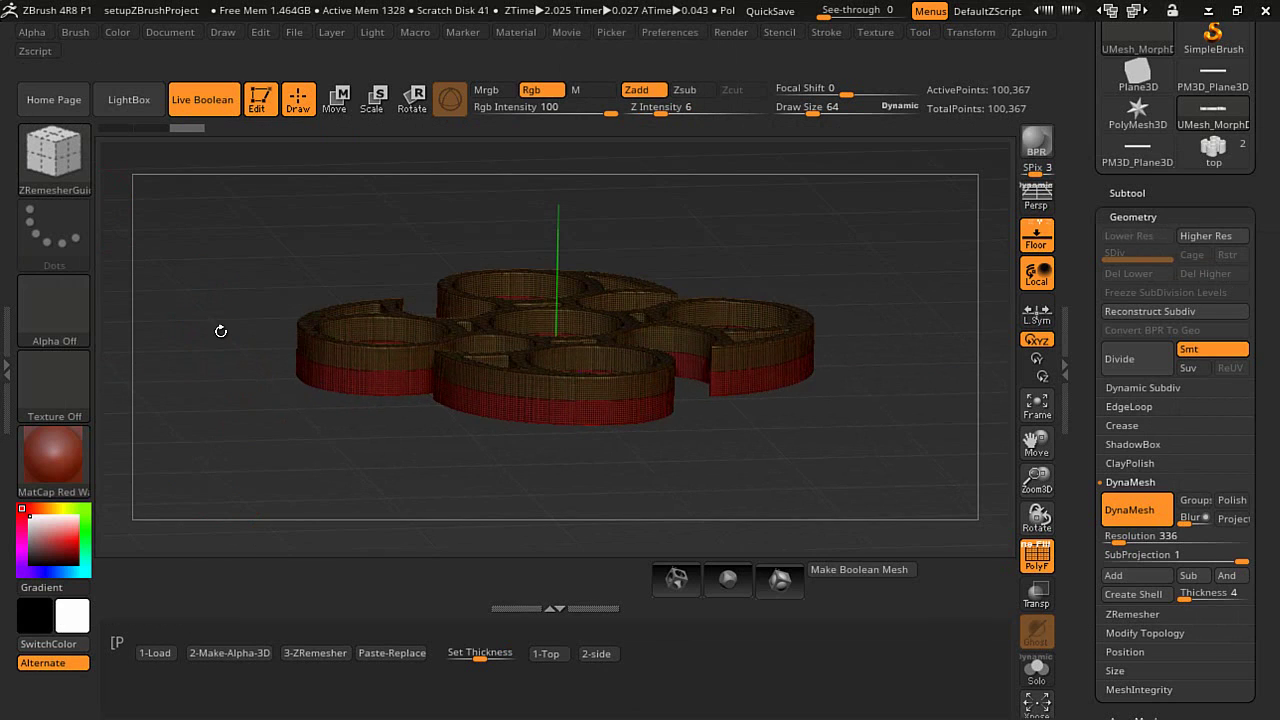
ctrl+shift+click(388, 350)
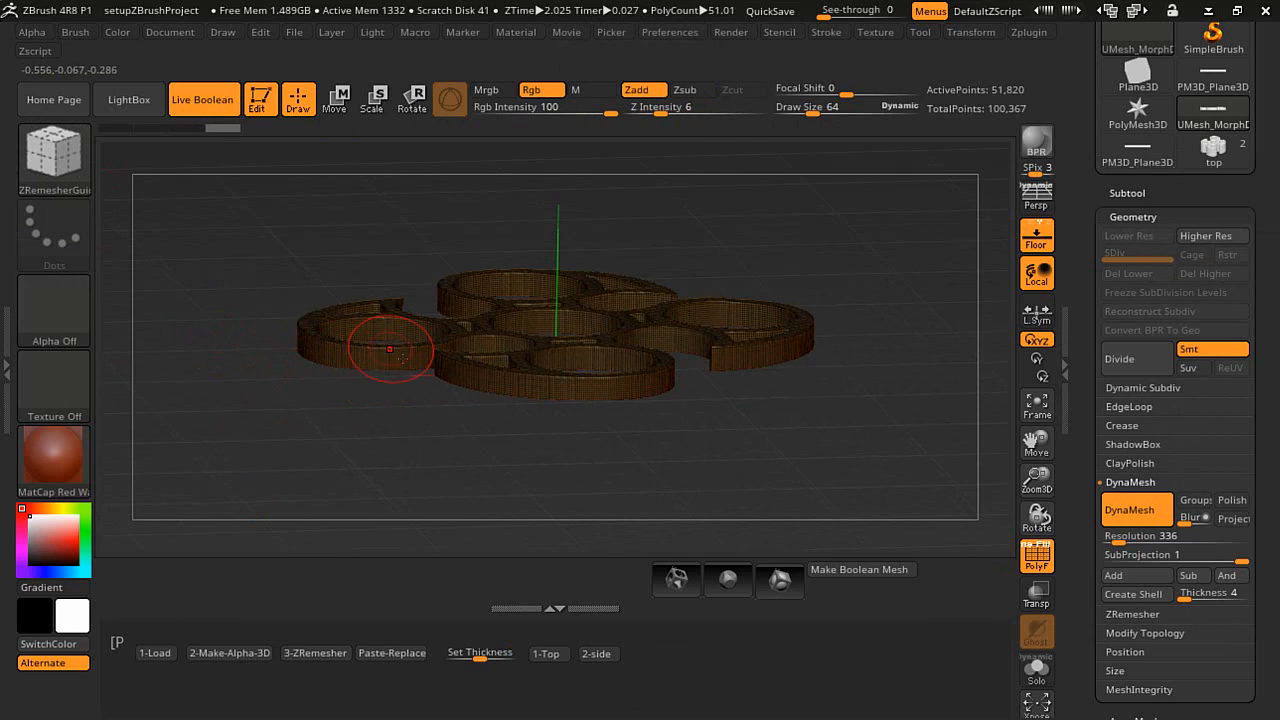
Frame the mesh borders with guide curves, unhide the red walls and turn off PolyF
click(826, 32)
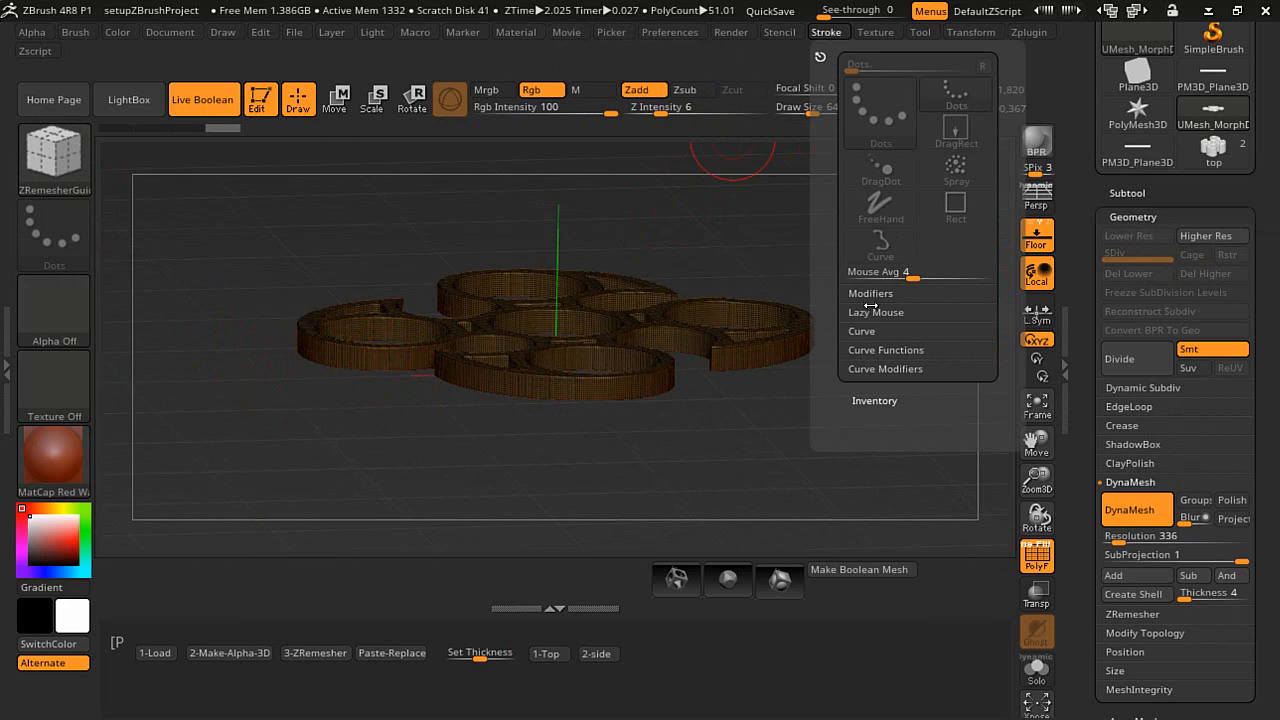
click(872, 348)
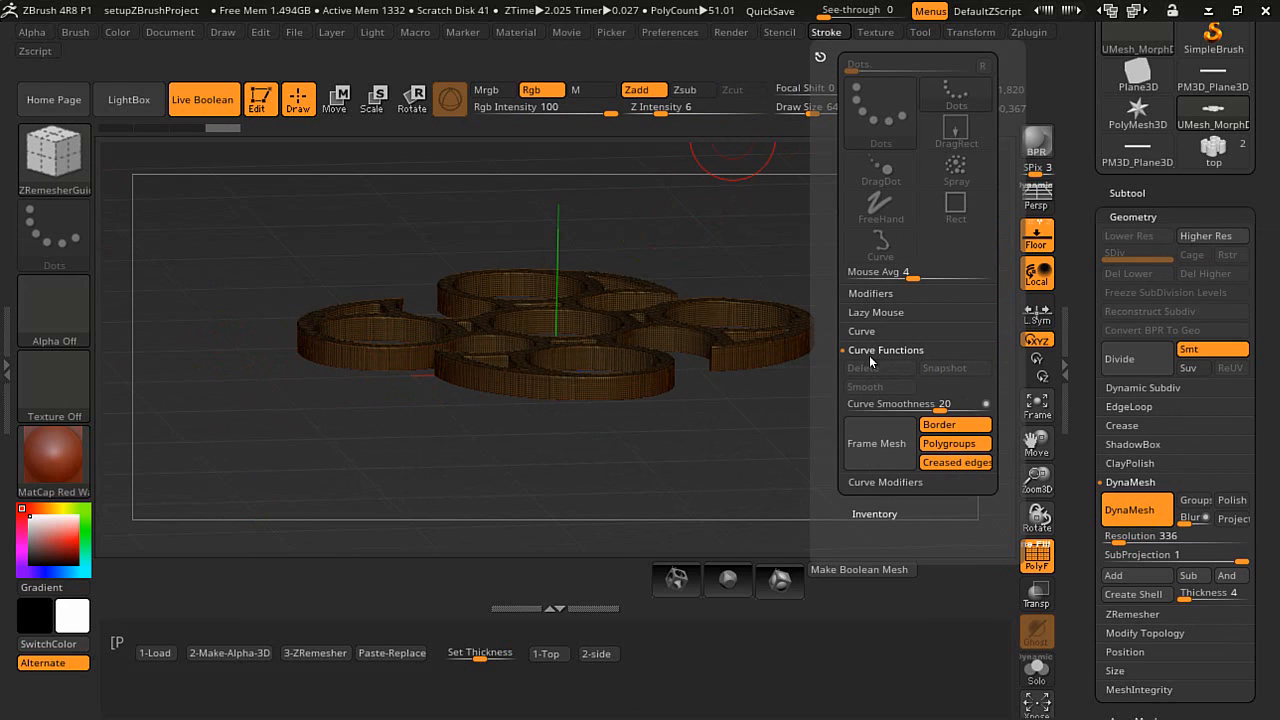
click(859, 443)
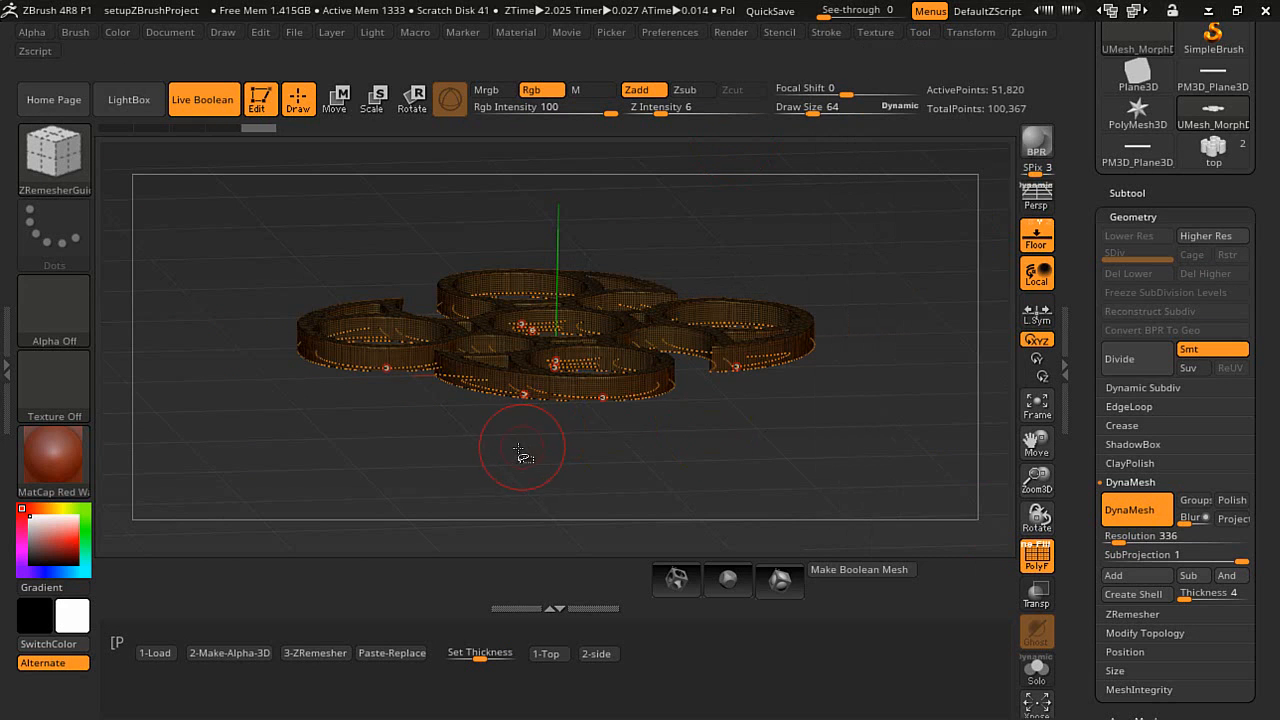
click(303, 480)
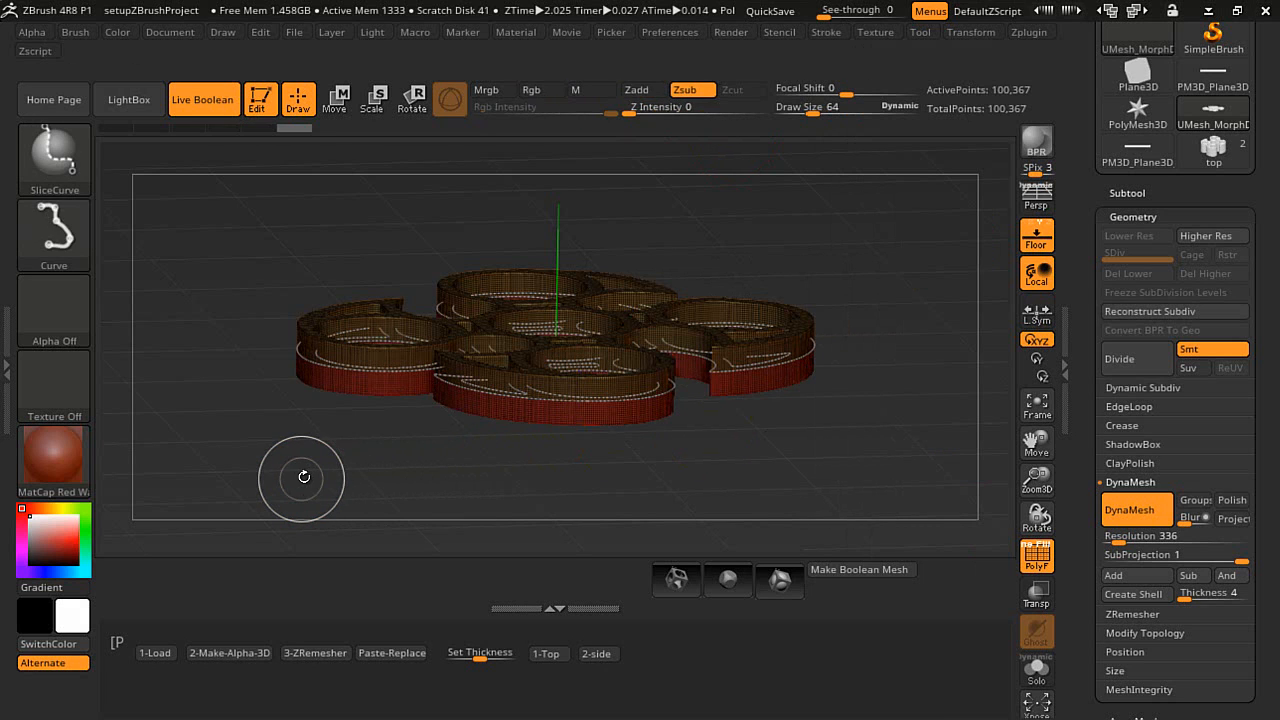
click(1036, 558)
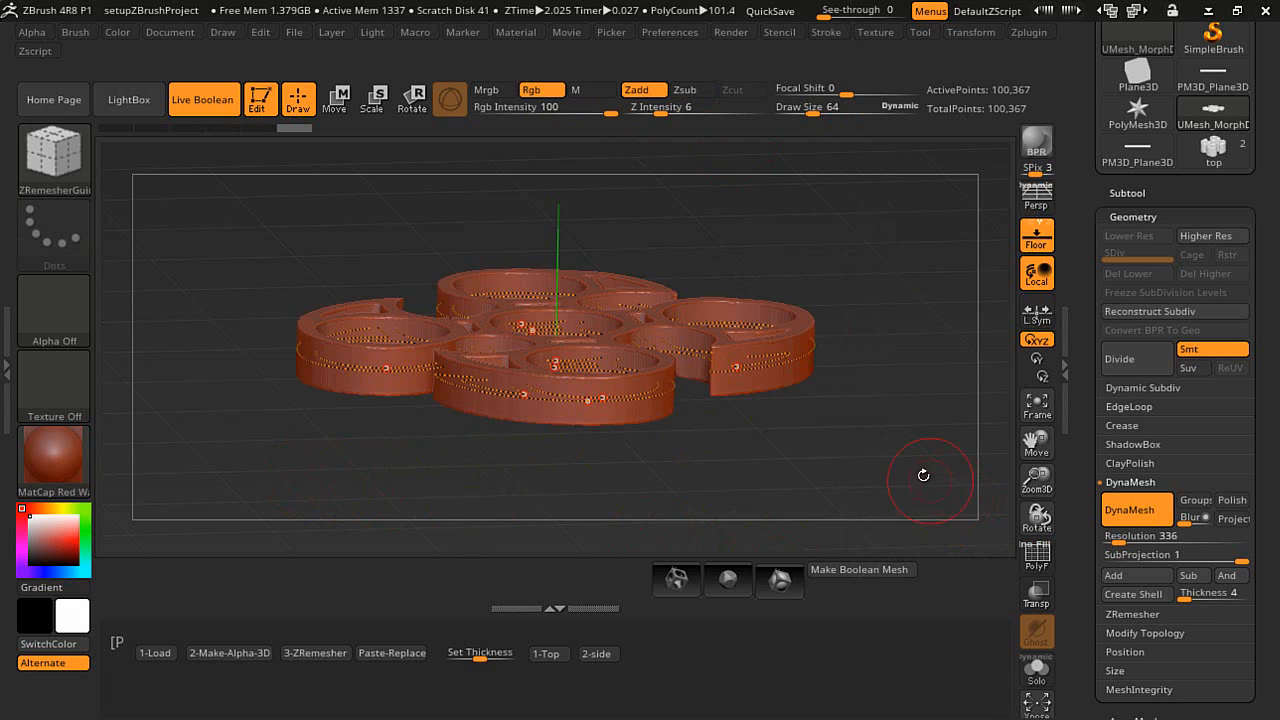
mouse_move(930, 450)
right_down()
mouse_move(890, 360)
mouse_move(930, 465)
right_up()
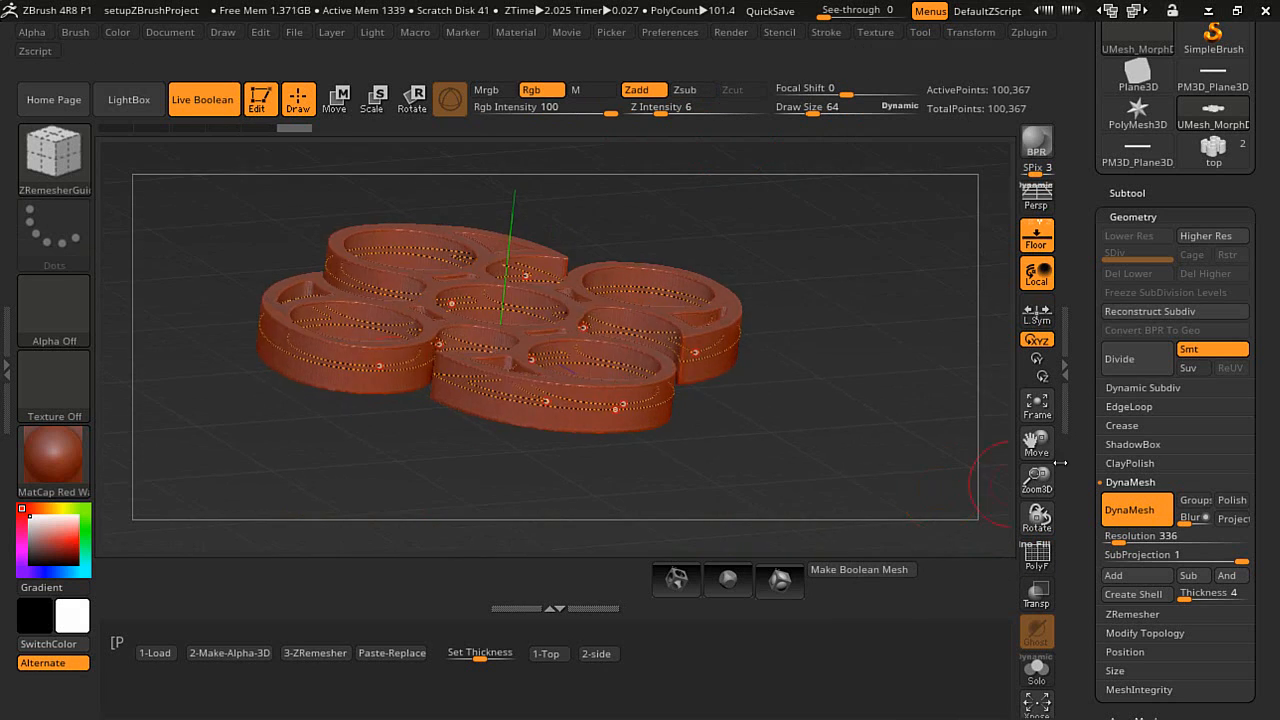
Expand Geometry > ZRemesher and activate mirrored symmetry along Y in Transform
click(1133, 216)
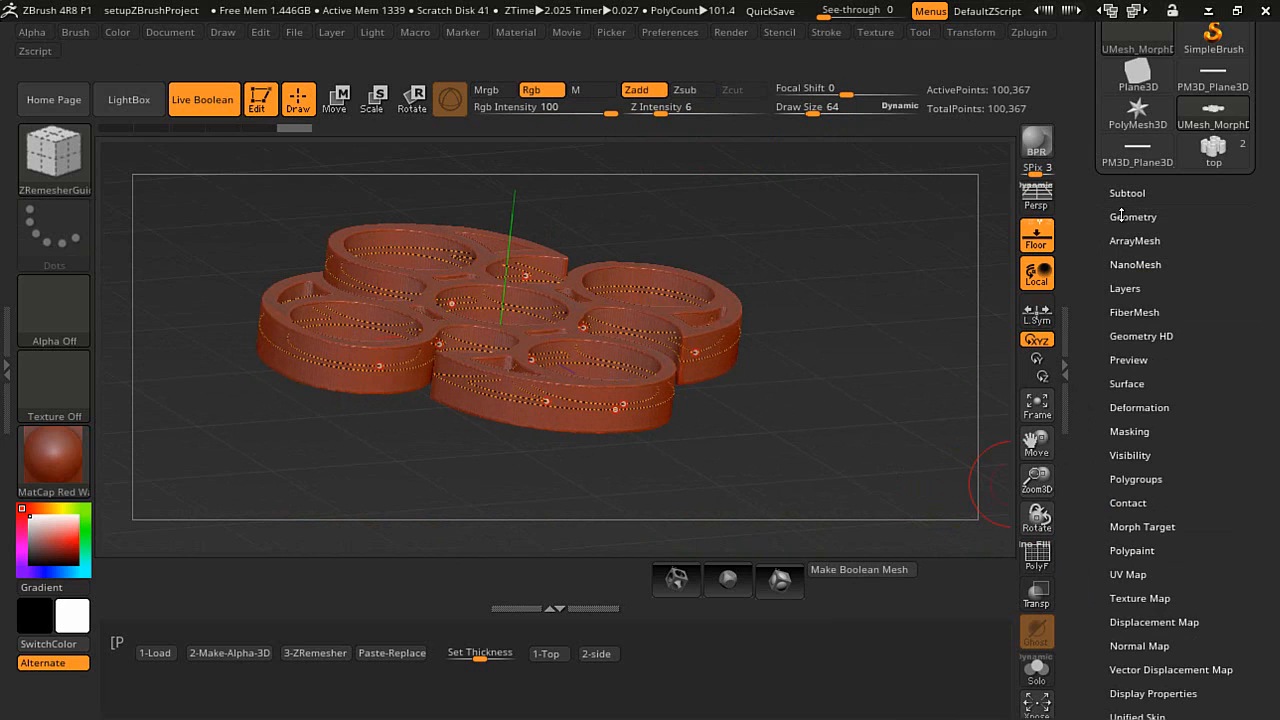
click(1133, 216)
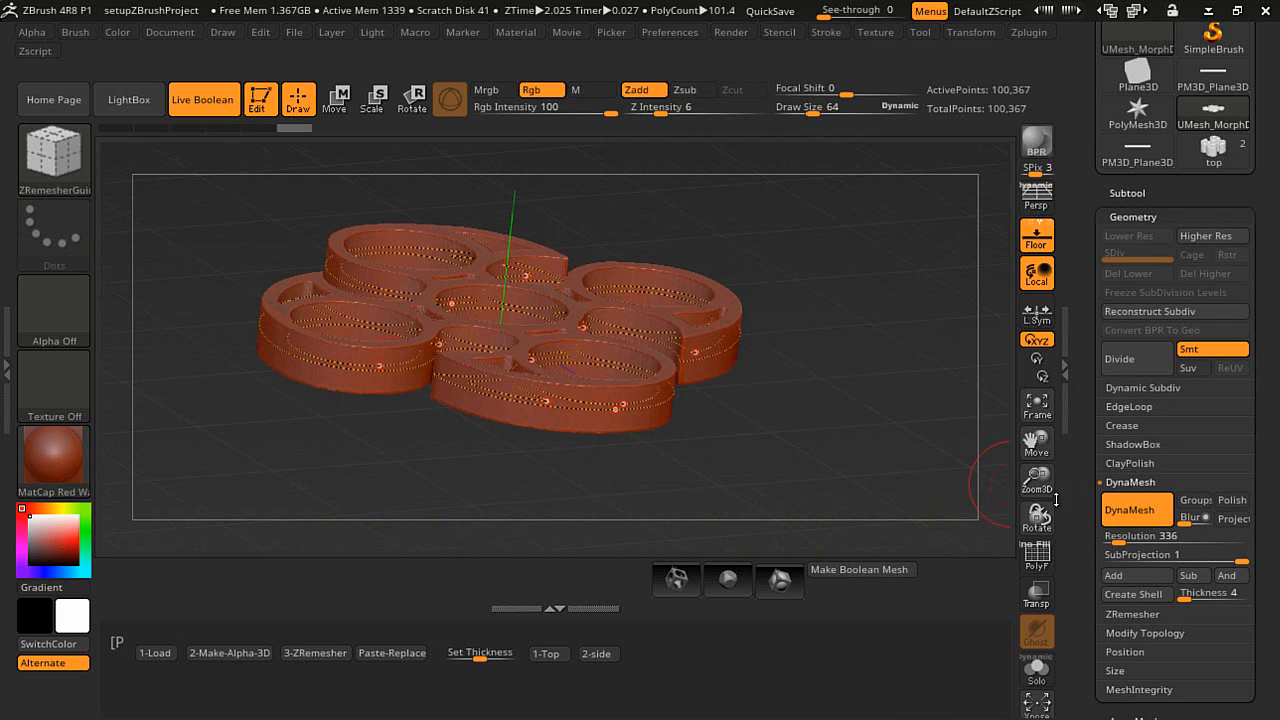
click(1132, 614)
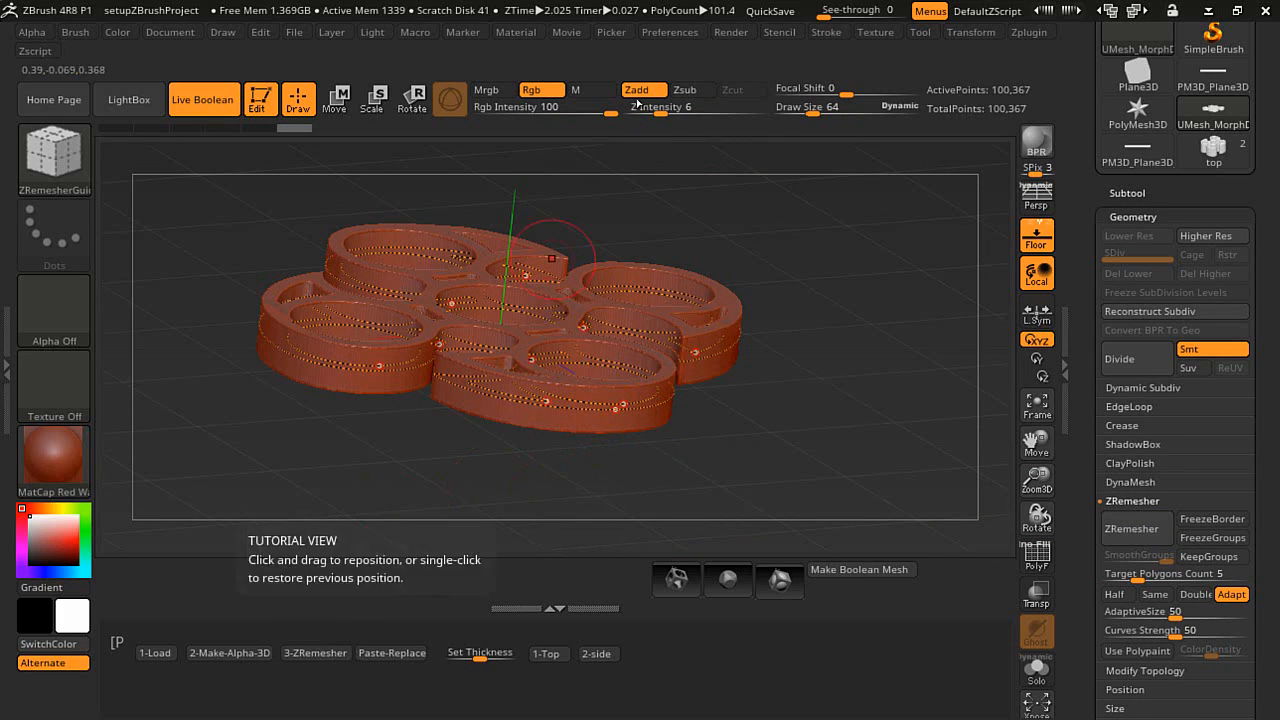
click(970, 32)
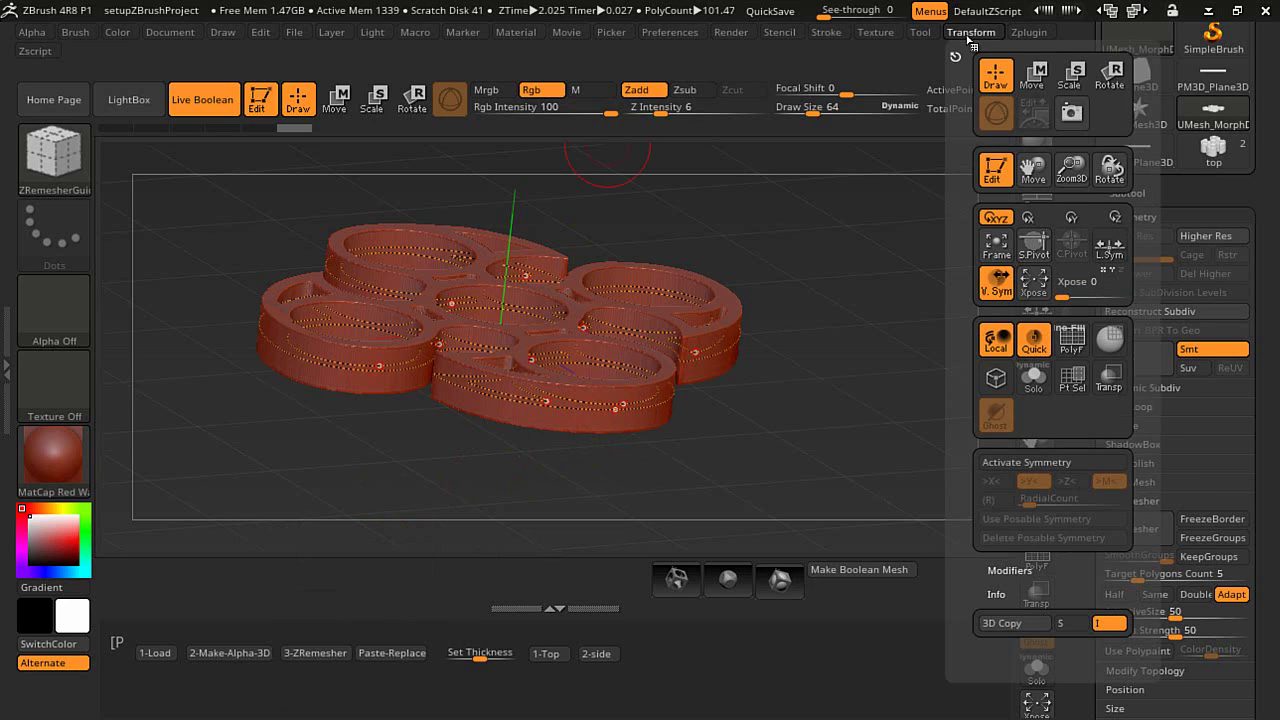
click(1026, 462)
click(600, 420)
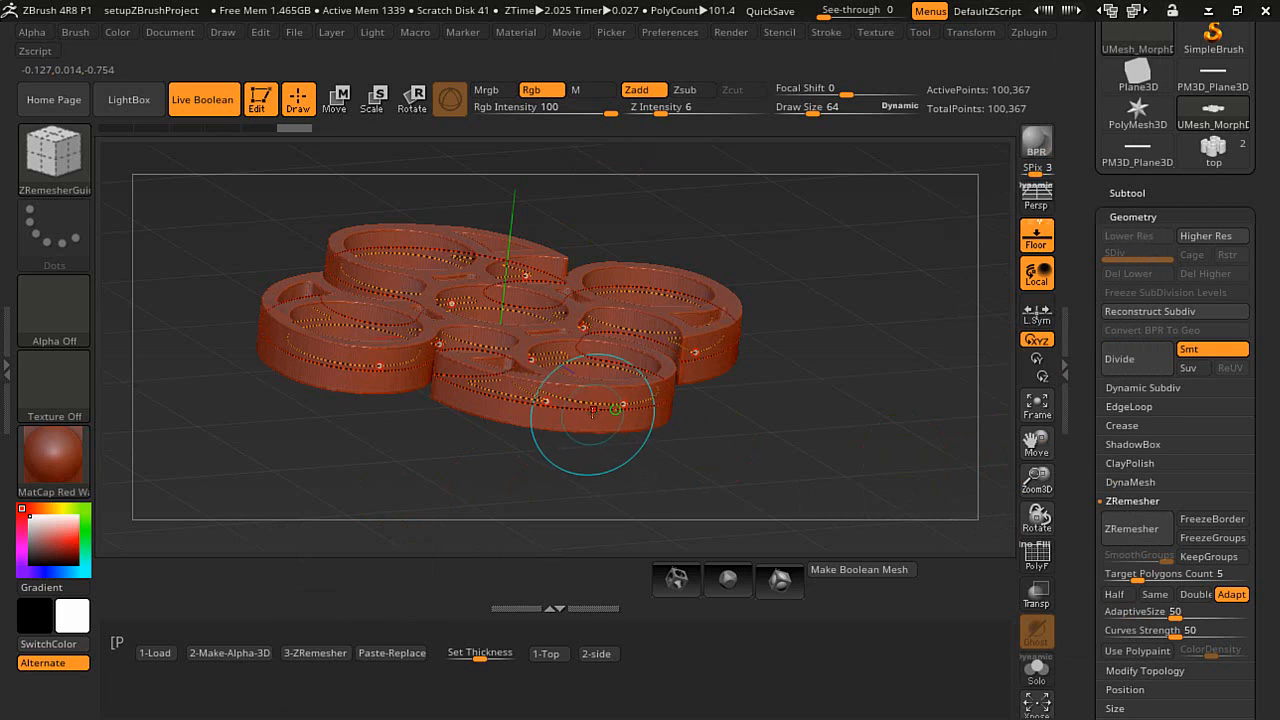
Run ZRemesher to retopologize the spinner to 24,568 points and inspect its wireframe
click(314, 653)
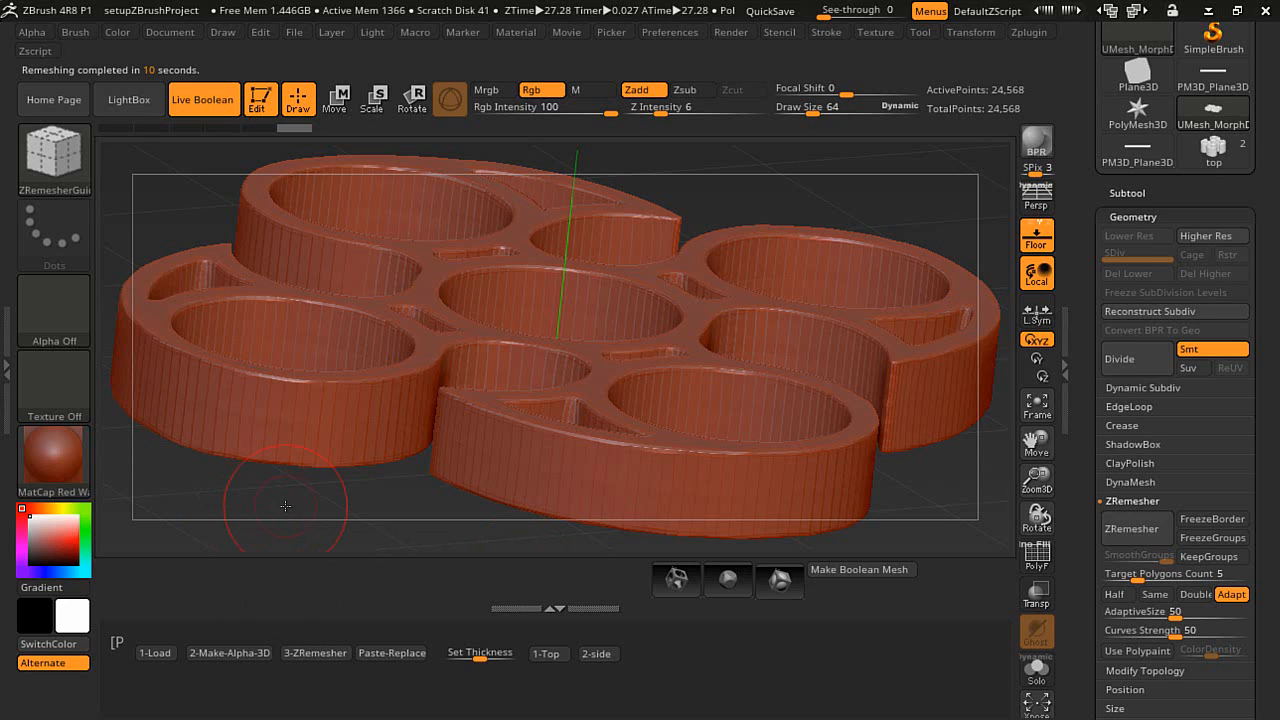
drag(285, 507, 316, 293)
click(1036, 556)
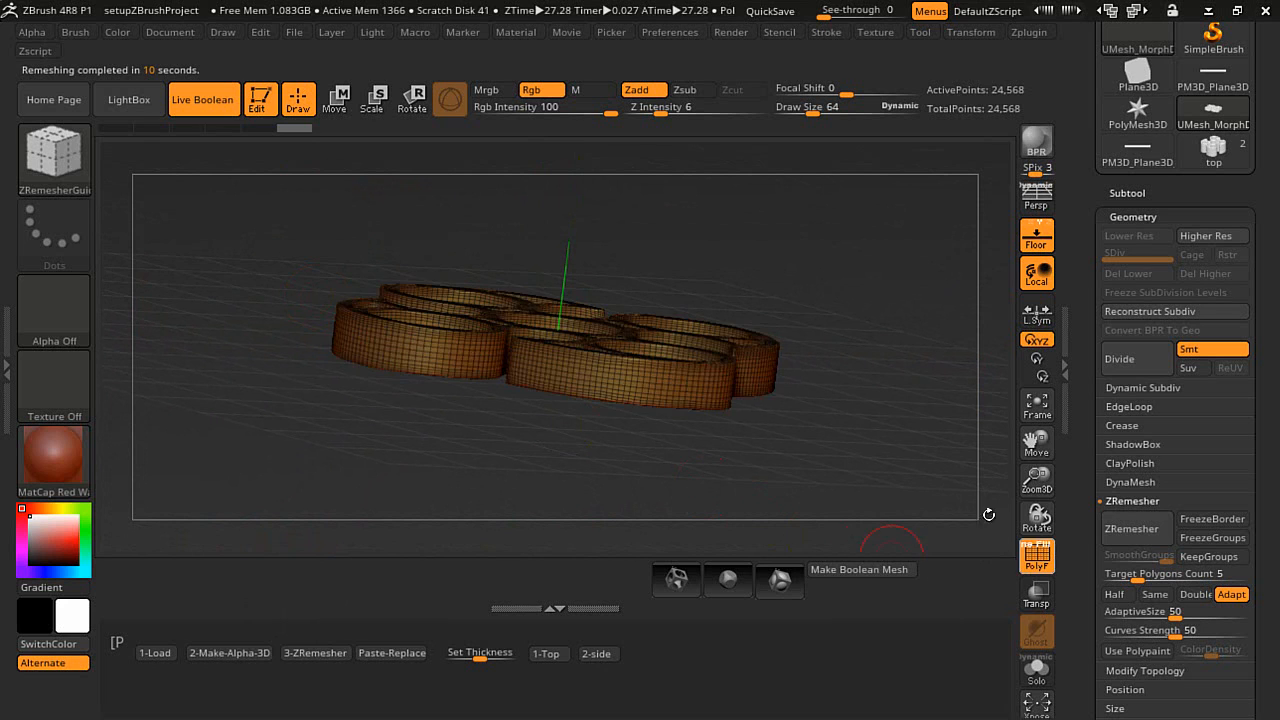
mouse_move(900, 480)
mouse_down()
mouse_move(887, 488)
mouse_move(861, 377)
mouse_move(822, 350)
mouse_up()
click(1036, 556)
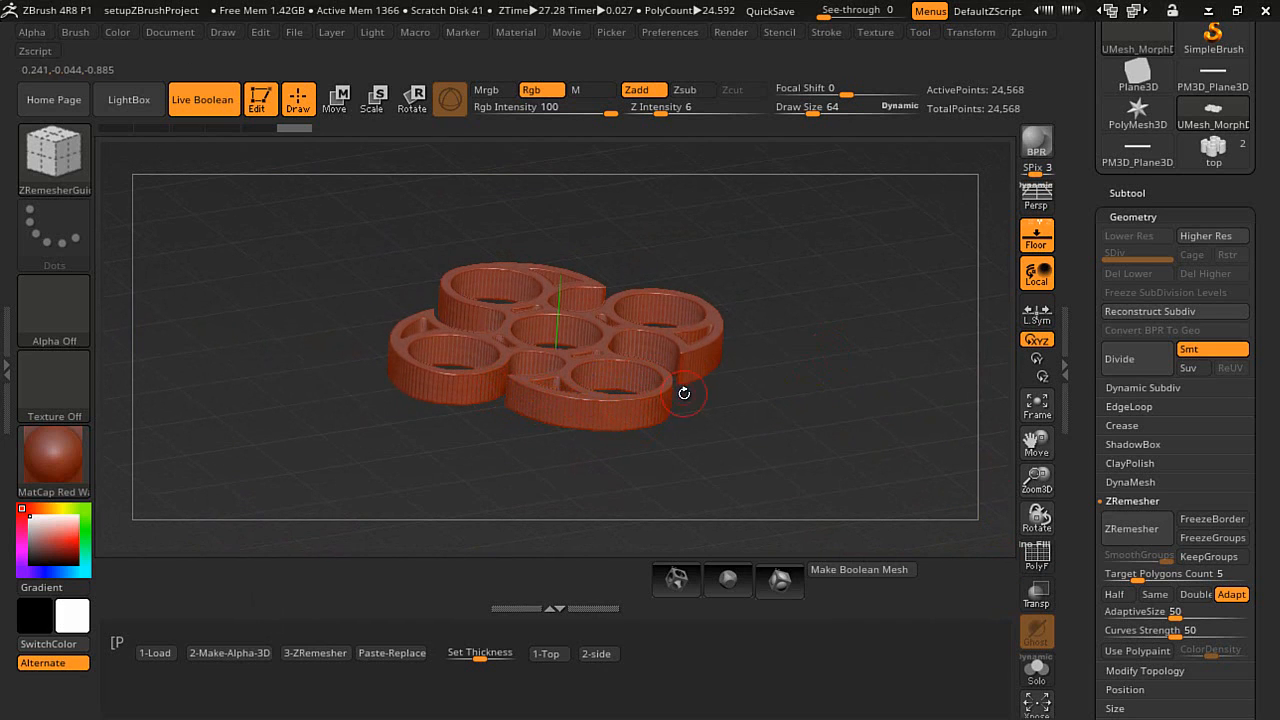
drag(1090, 427, 1086, 264)
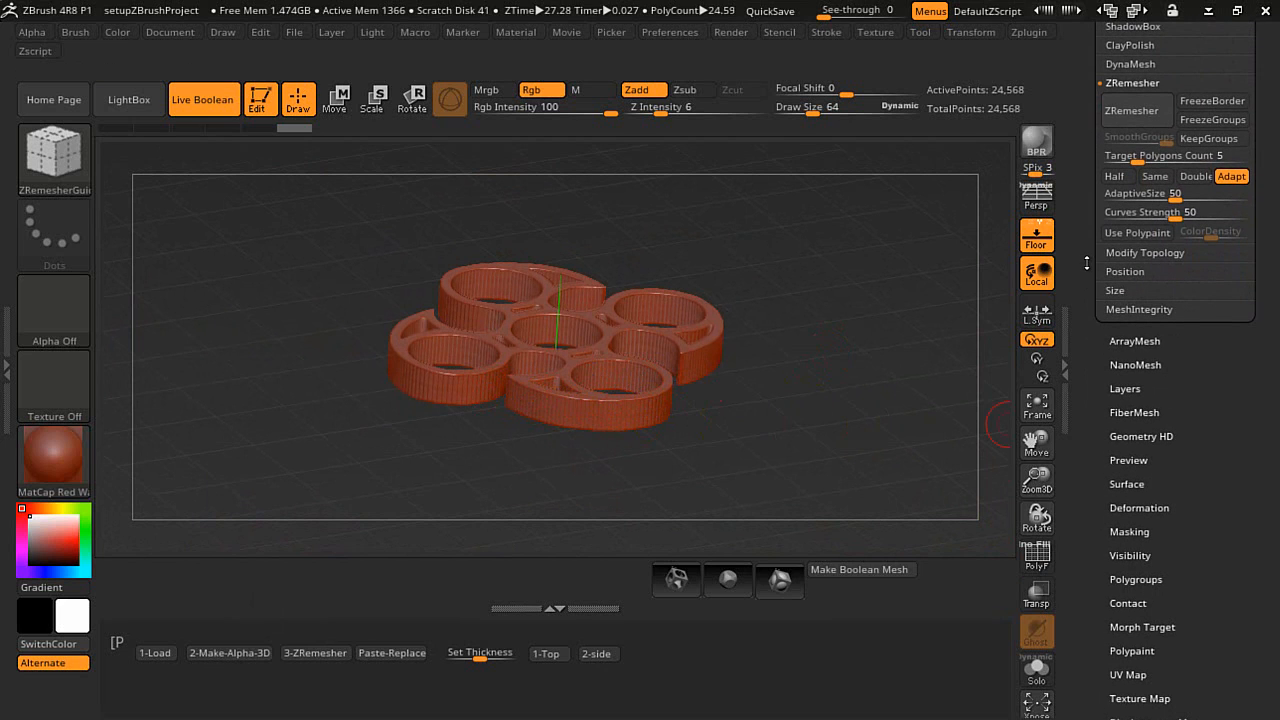
In Tool > Deformation, adjust Polish and drag Relax to even out the spinner's polygons
click(1139, 508)
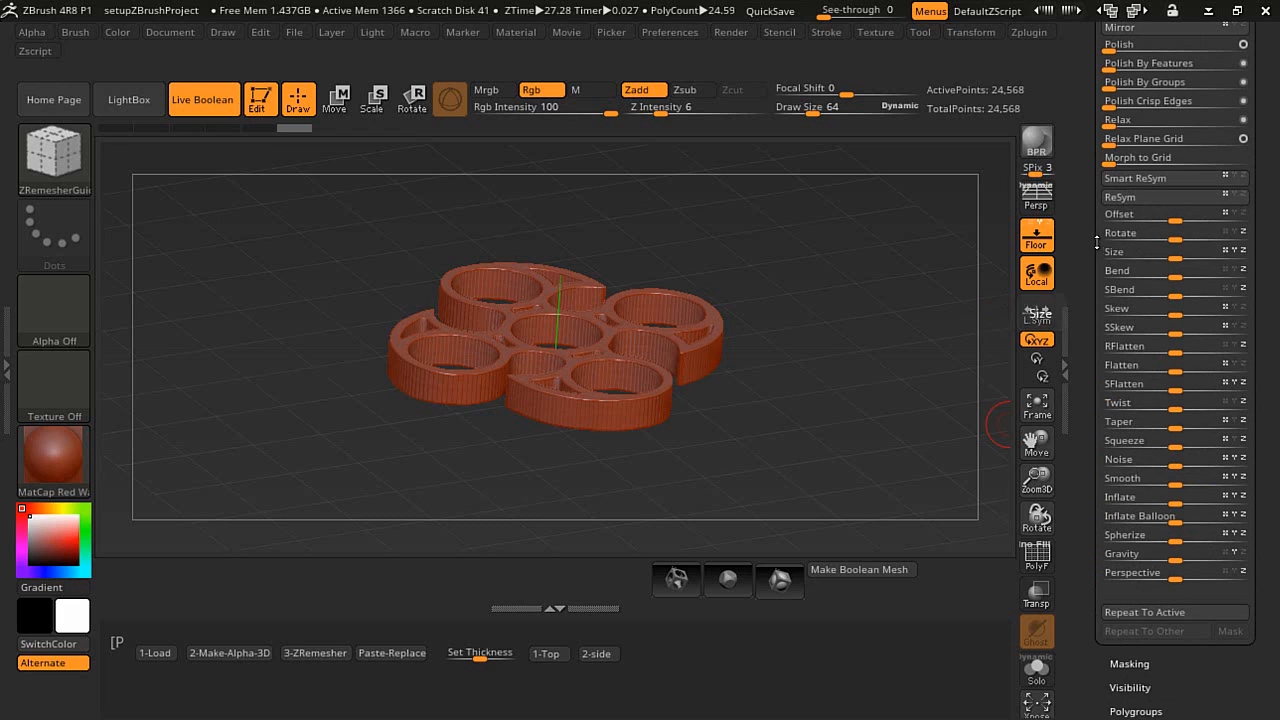
drag(1095, 241, 1095, 385)
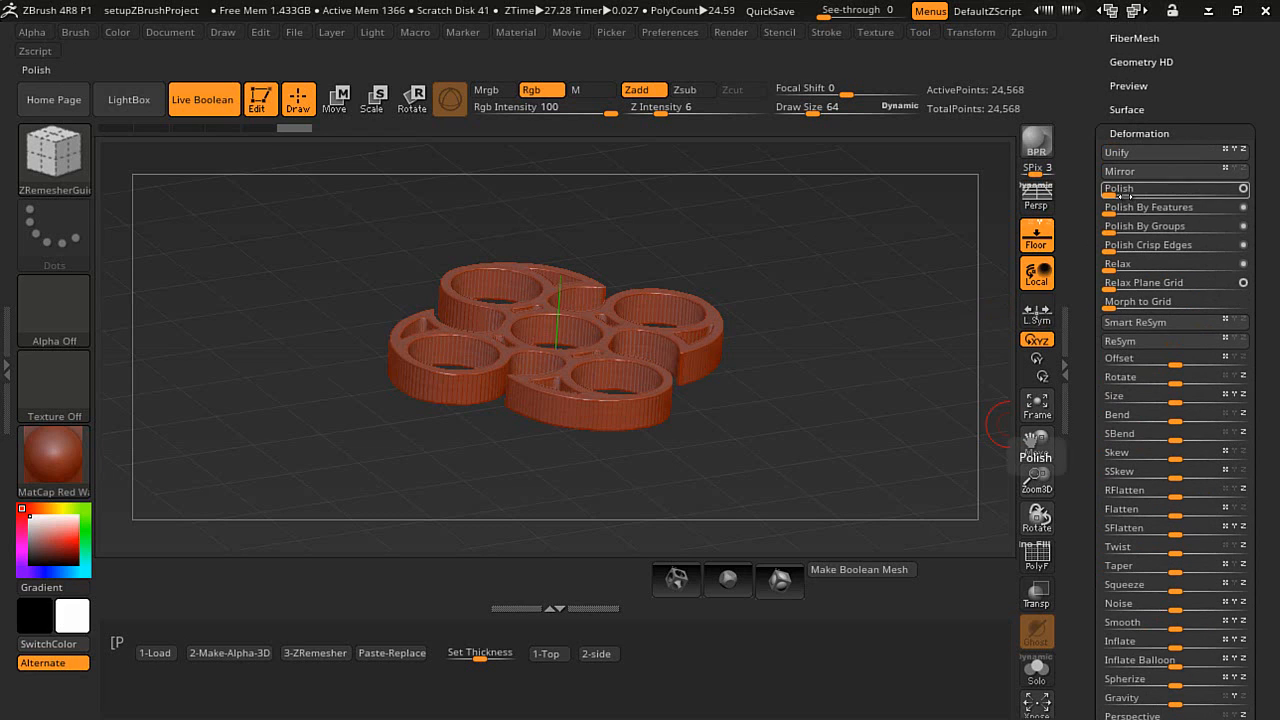
click(1122, 190)
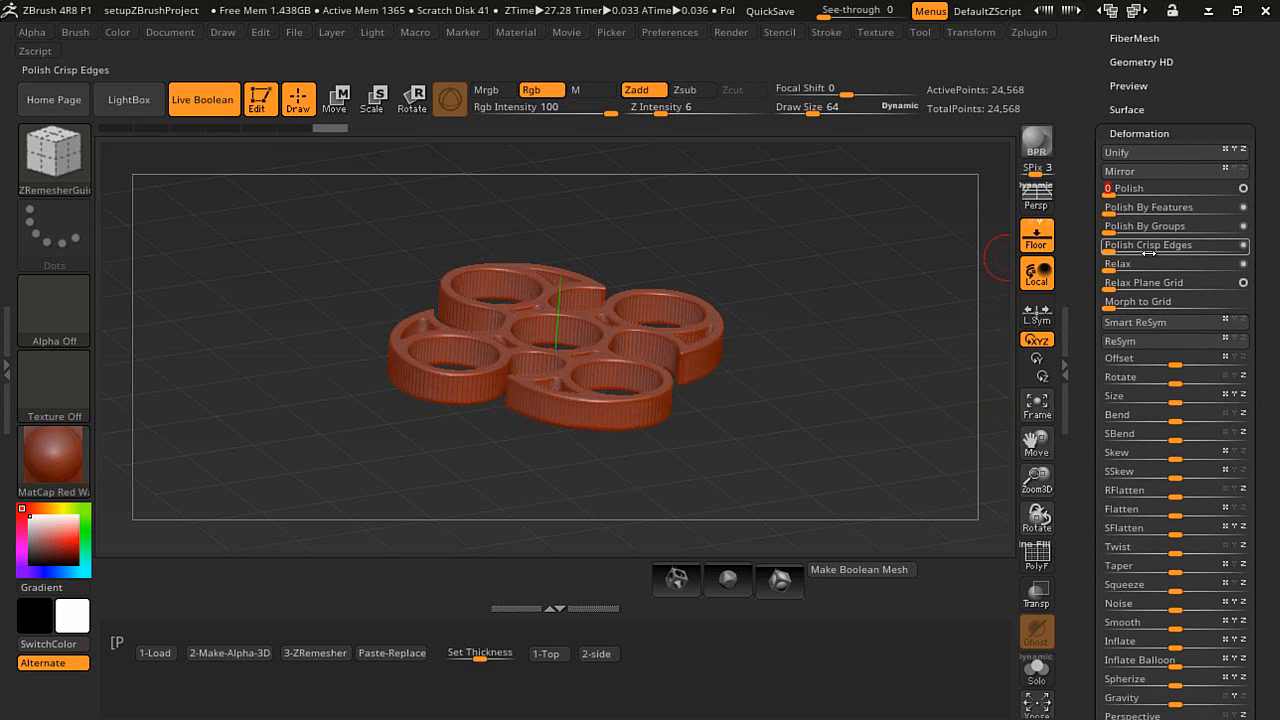
drag(1110, 264, 1235, 262)
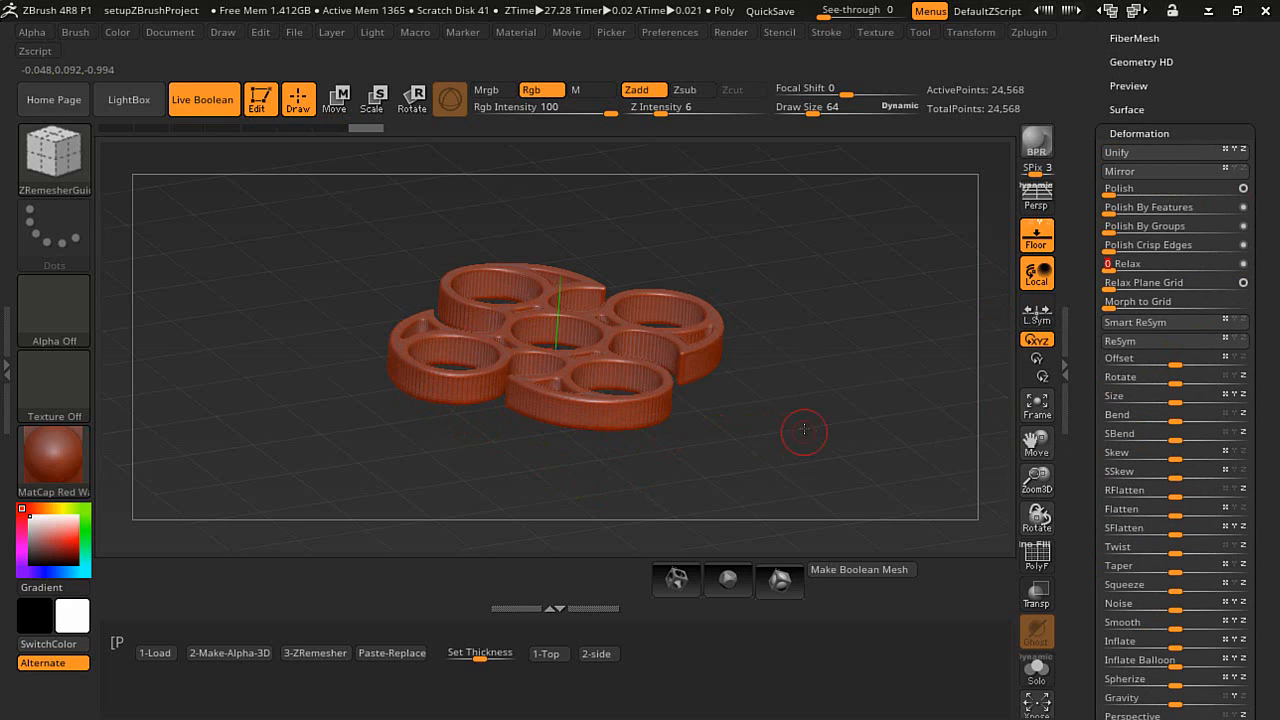
Apply the Flatten deformation along the height axis to crisp the spinner's puffed faces flat
drag(803, 418, 766, 385)
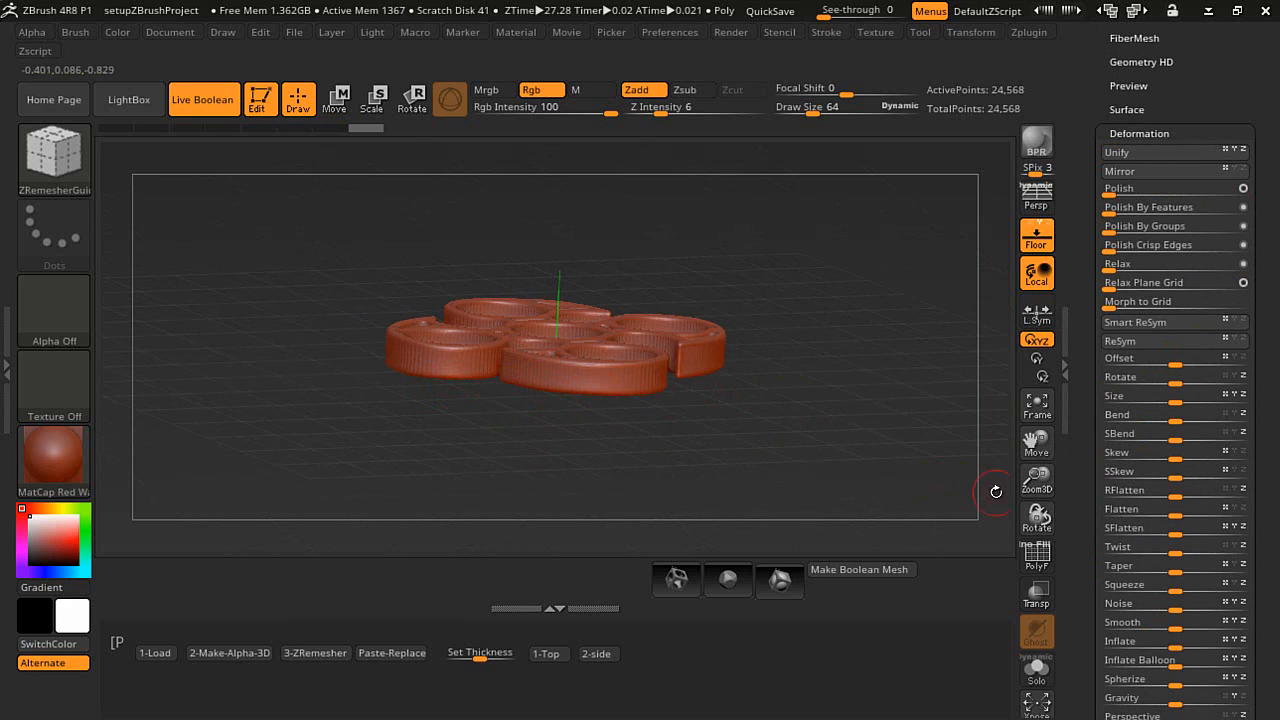
drag(1075, 560, 1069, 432)
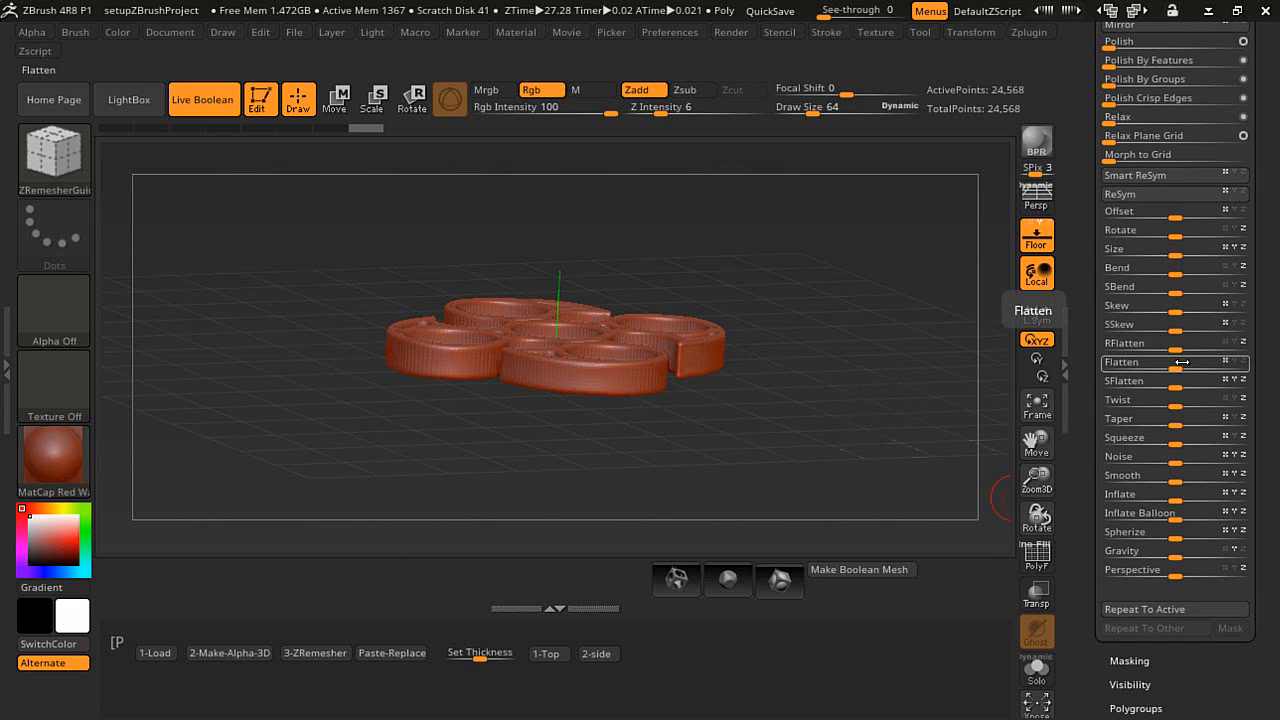
drag(1176, 363, 1211, 361)
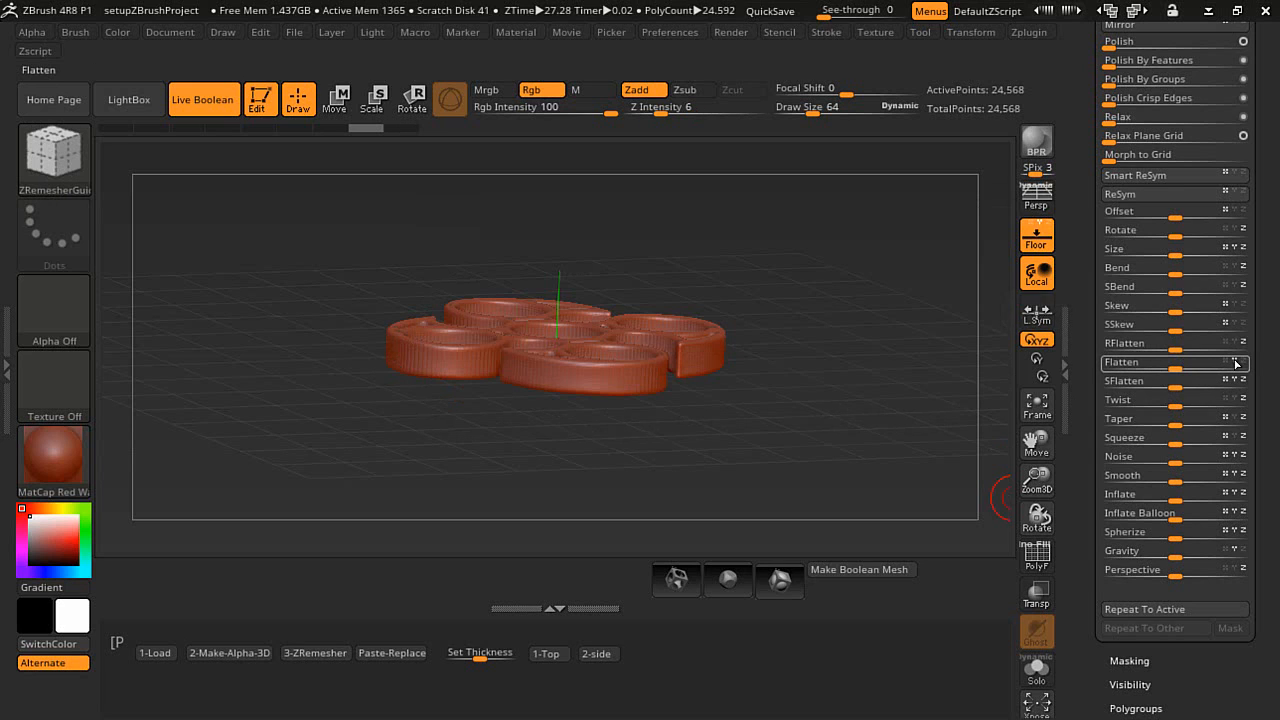
drag(1157, 365, 1155, 365)
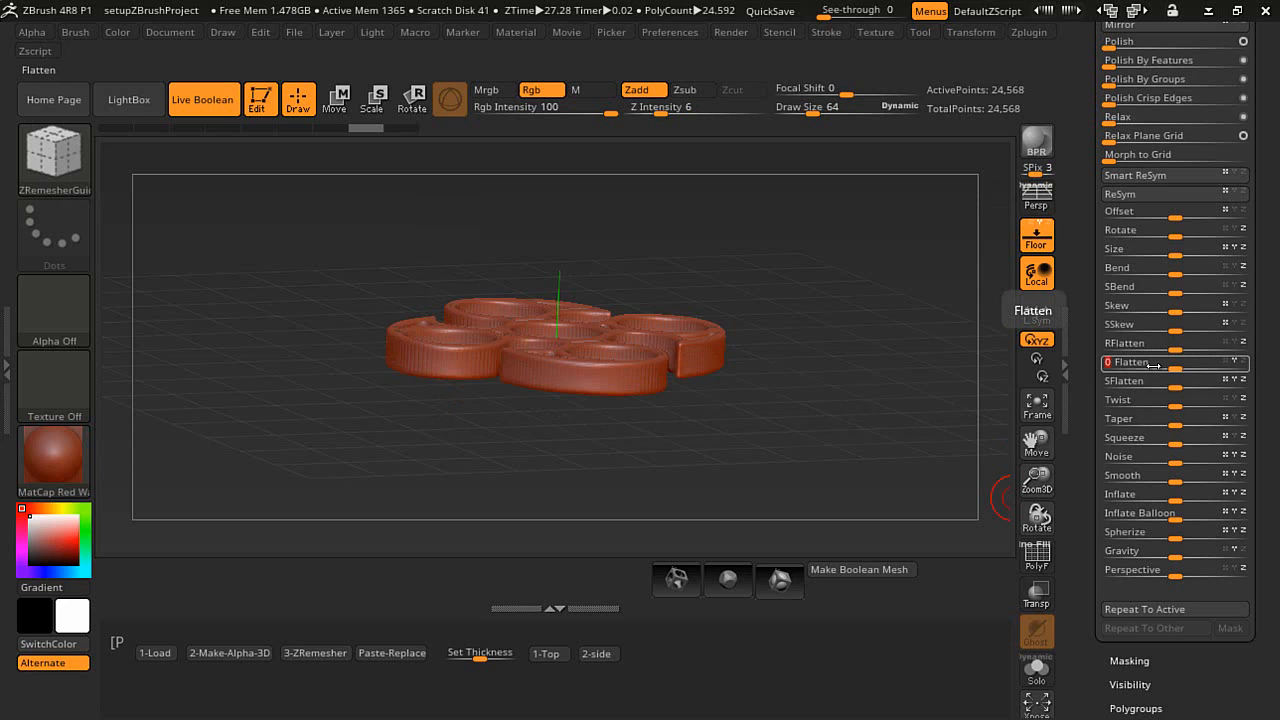
drag(1155, 365, 1158, 365)
drag(862, 345, 860, 397)
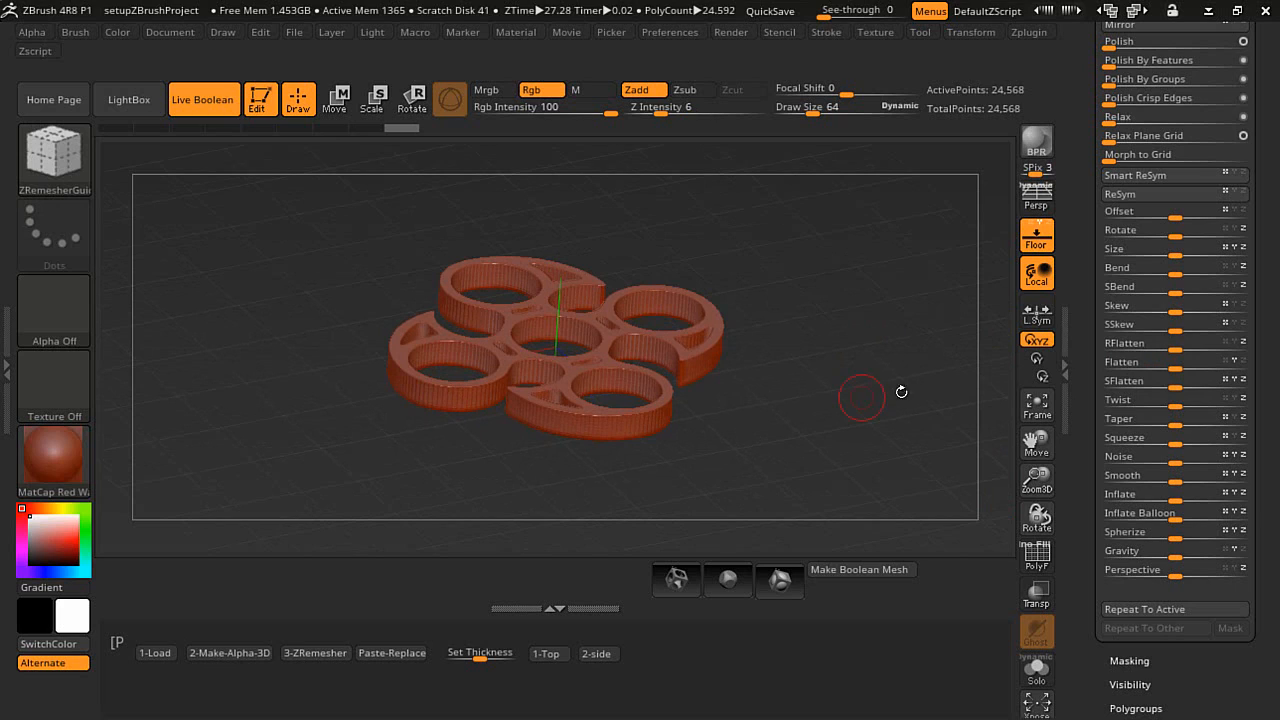
click(1143, 364)
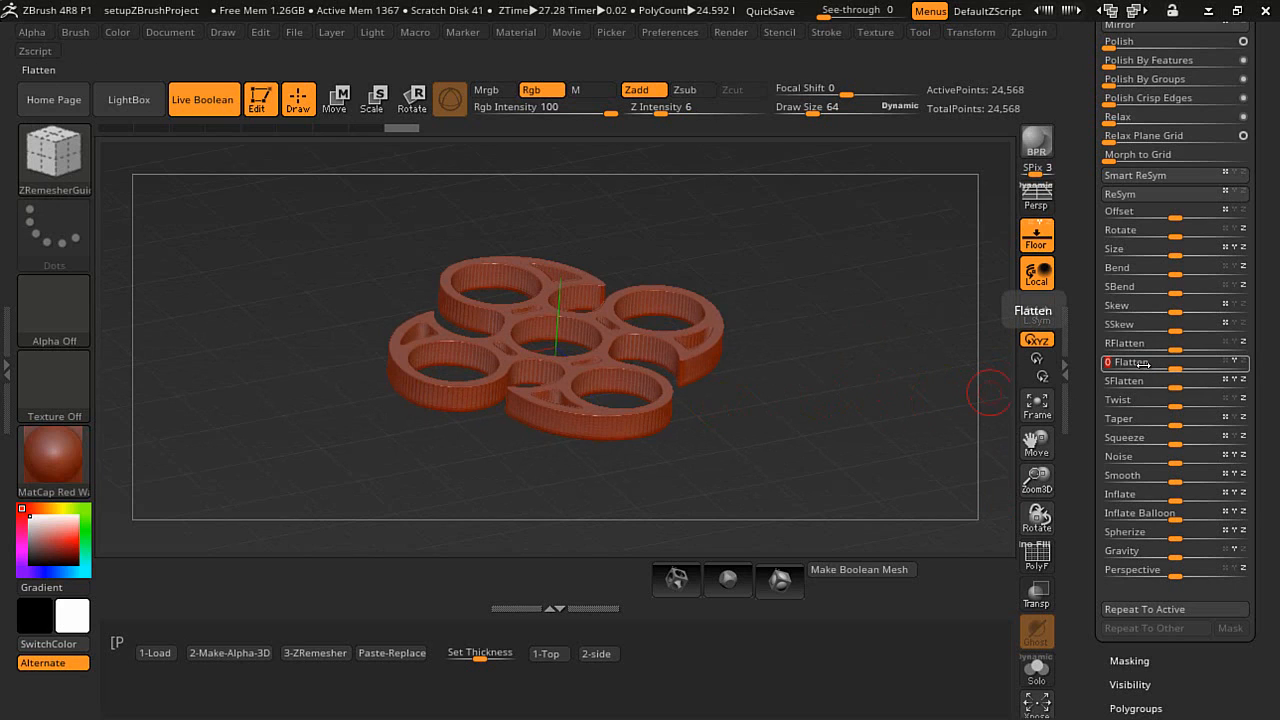
key(Return)
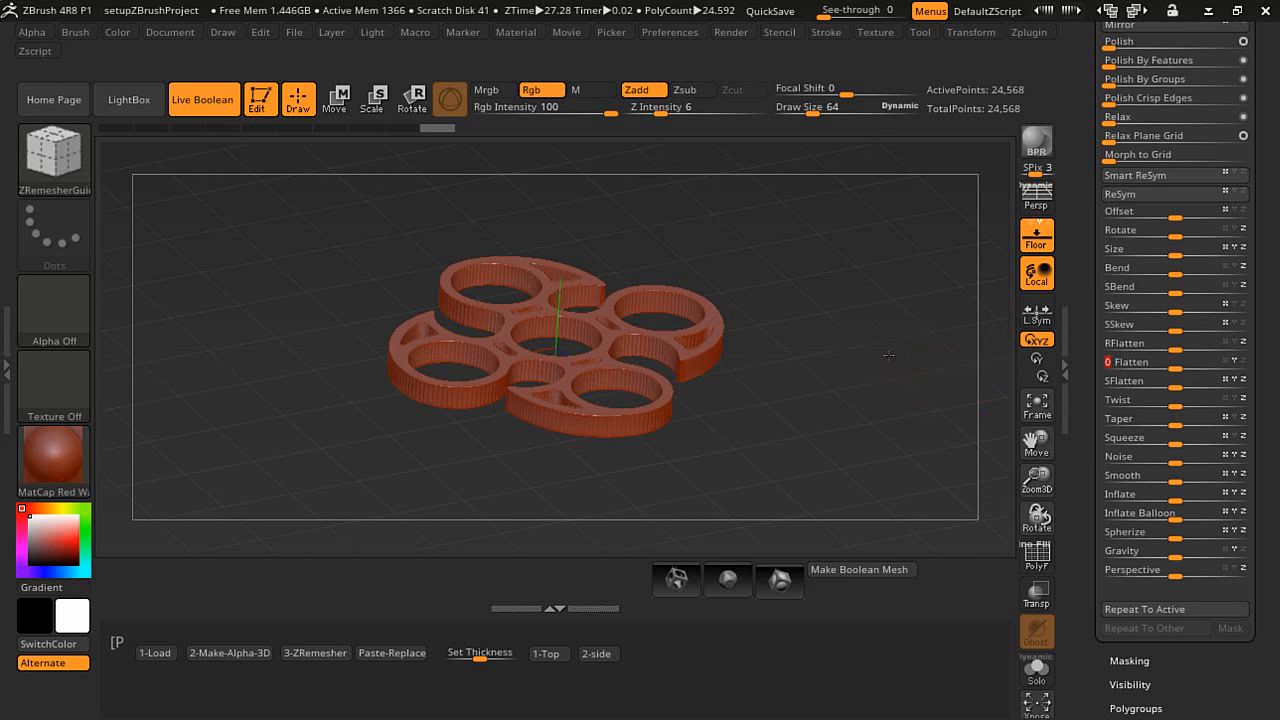
Slice the spinner horizontally from a side view into polygroups and hide the lower group
right_drag(900, 360, 890, 305)
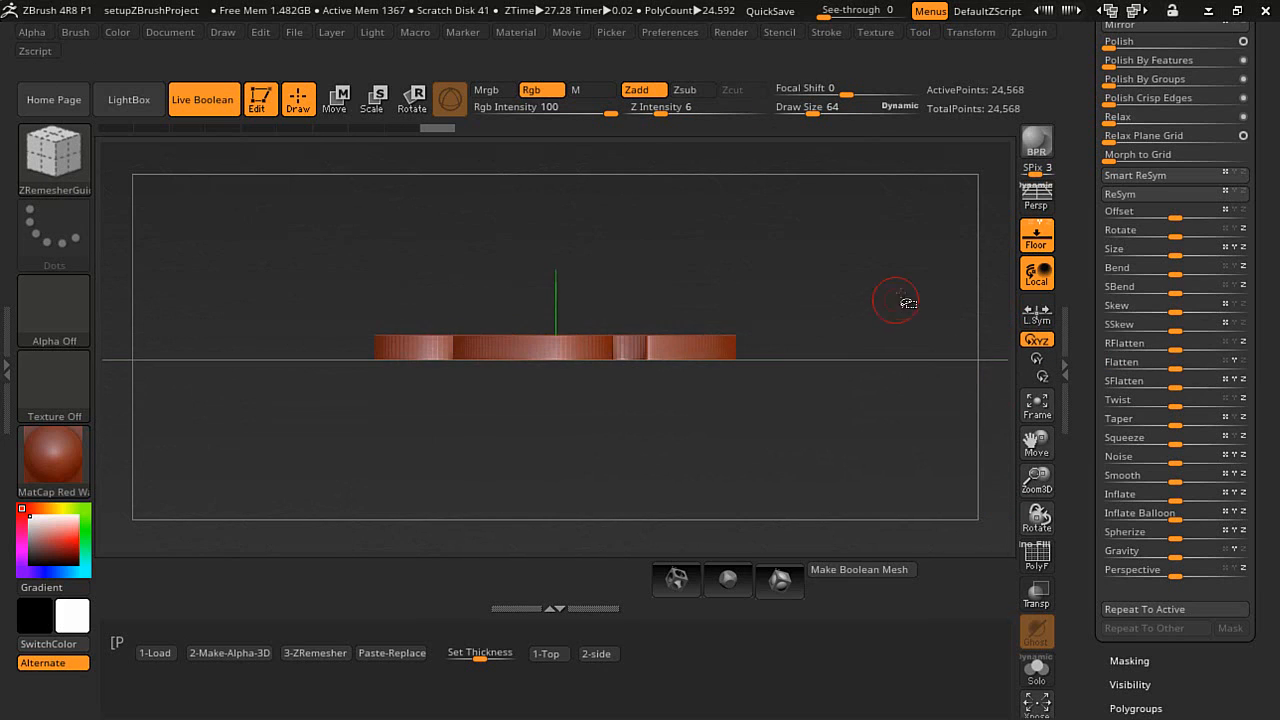
ctrl+shift+drag(310, 345, 905, 349)
key(shift+f)
key(ctrl+shift)
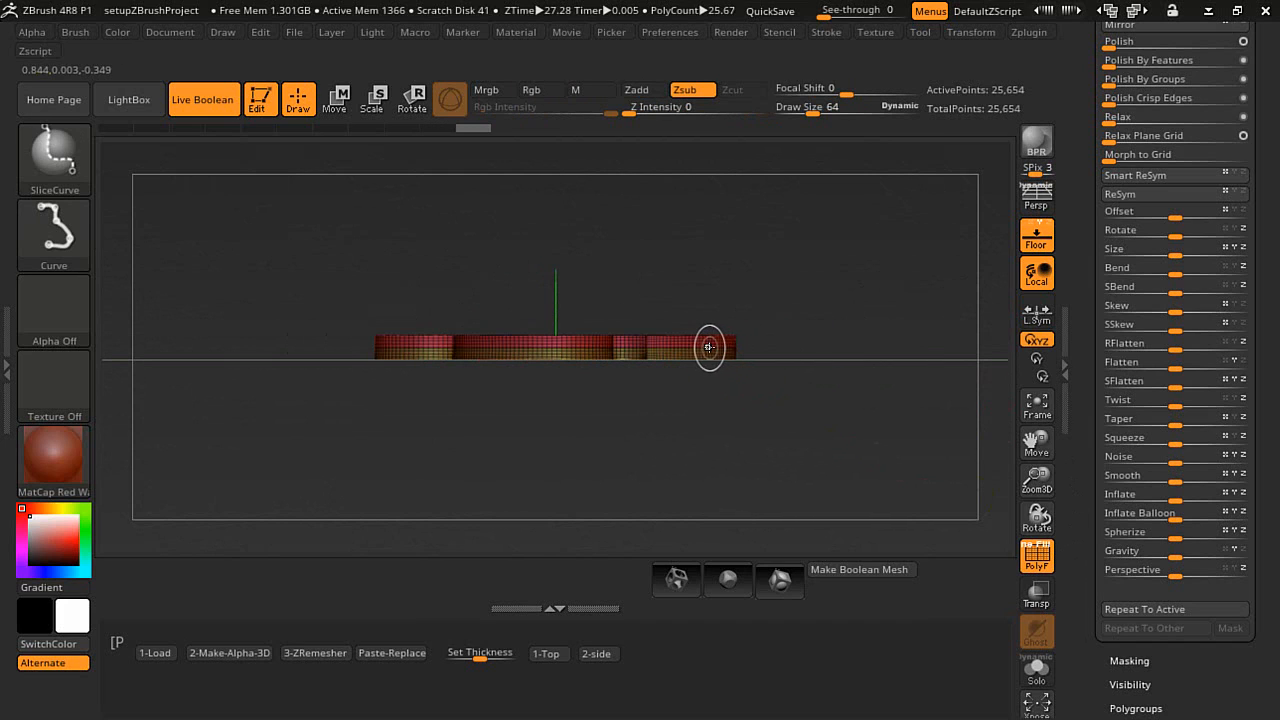
ctrl+shift+click(701, 340)
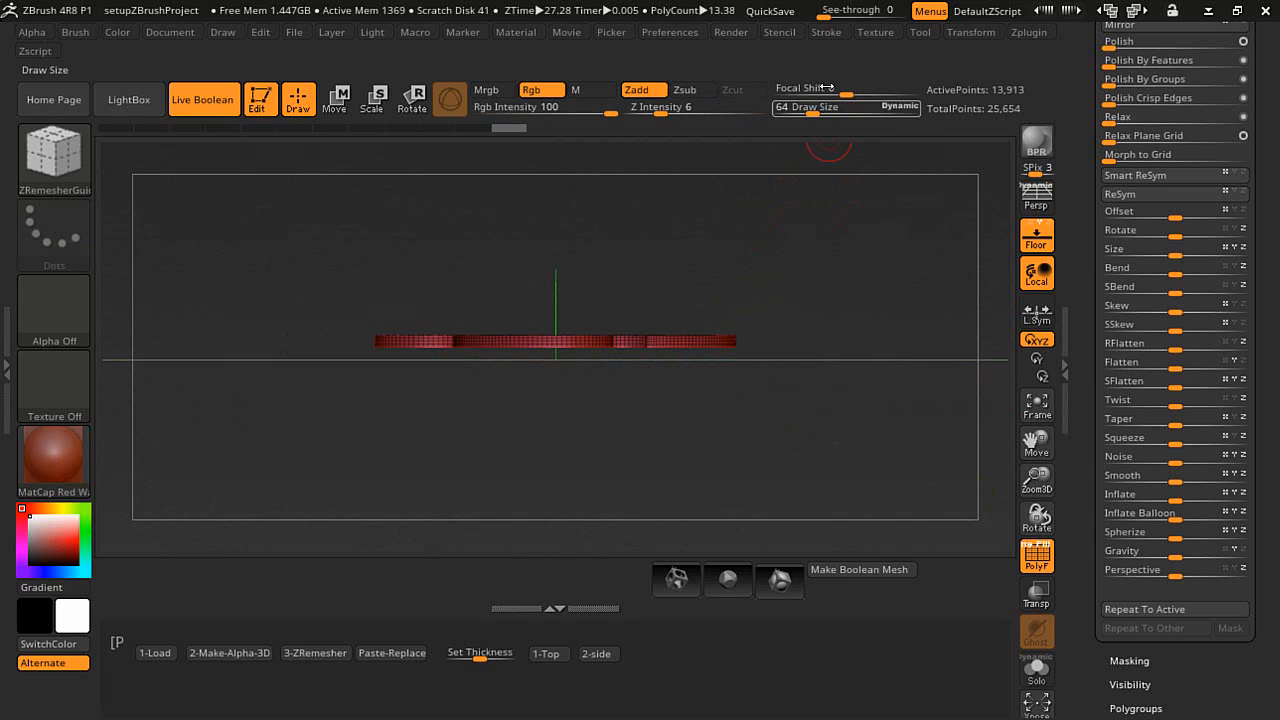
Frame the mesh borders and polygroup edges with guide curves, then turn off PolyF
click(826, 32)
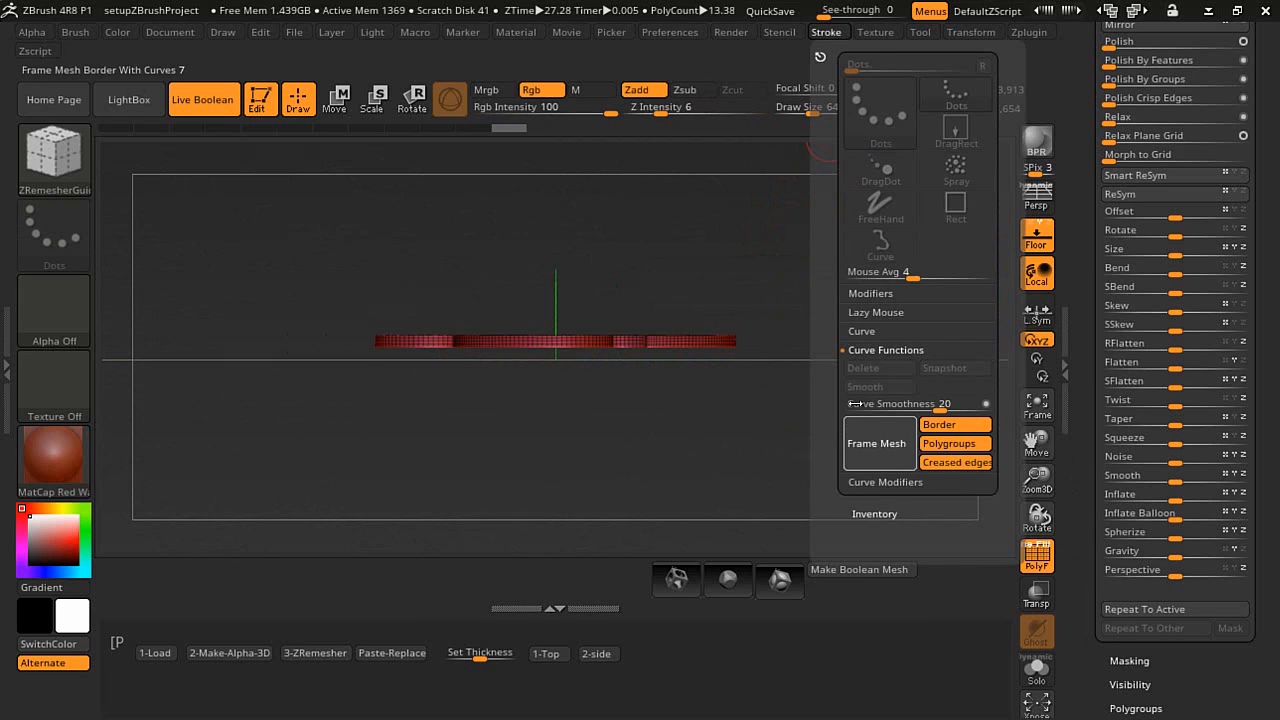
click(876, 443)
click(1037, 557)
Enable Y-axis symmetry and expand the Geometry settings for ZRemesher
drag(760, 440, 710, 382)
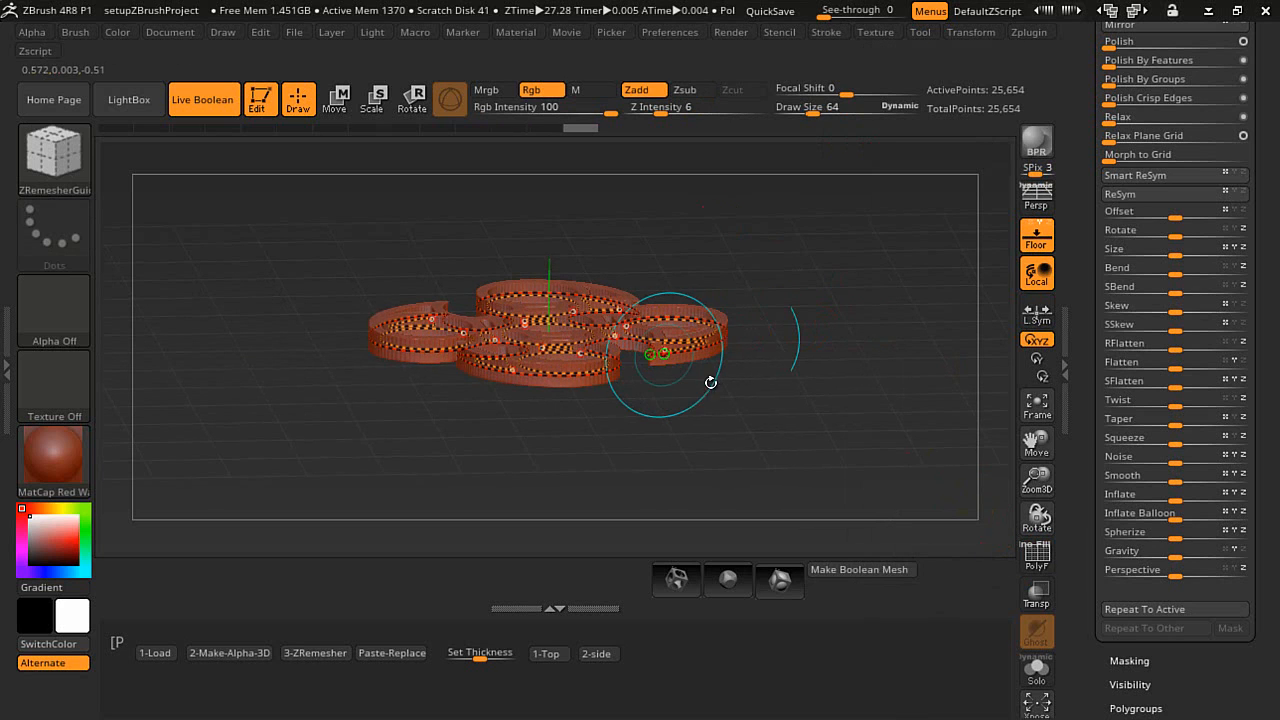
click(970, 32)
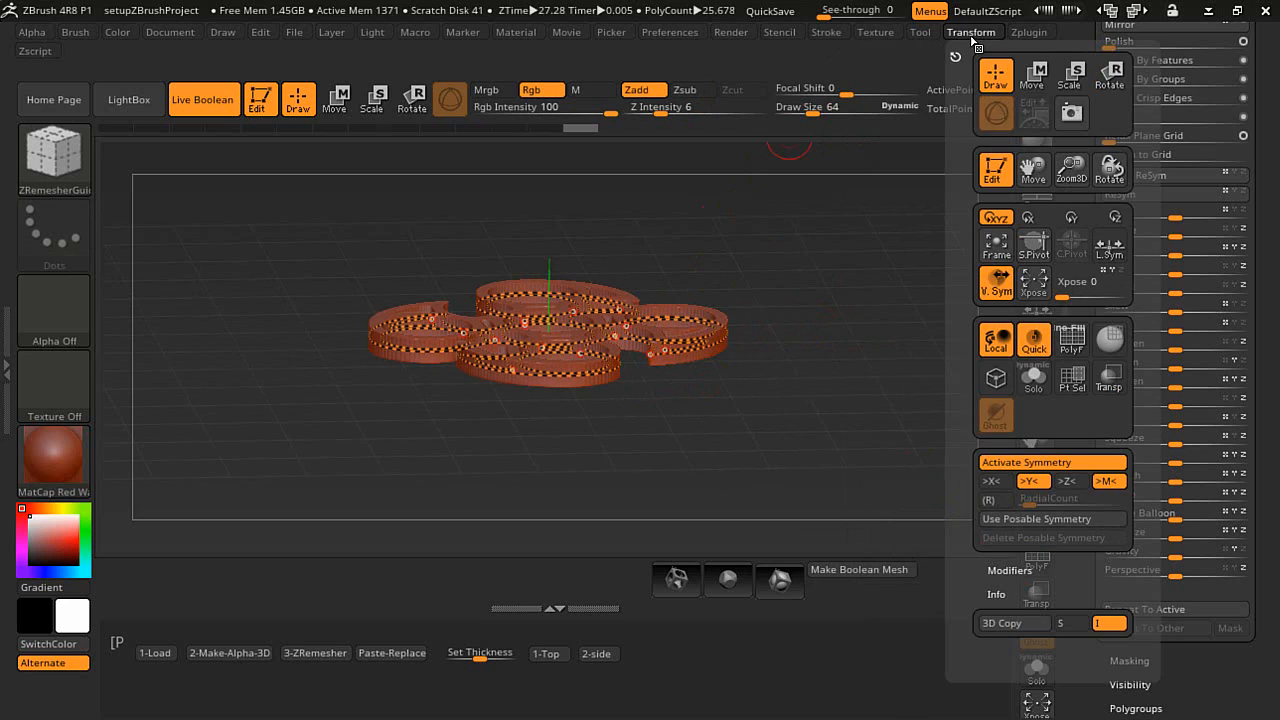
click(720, 460)
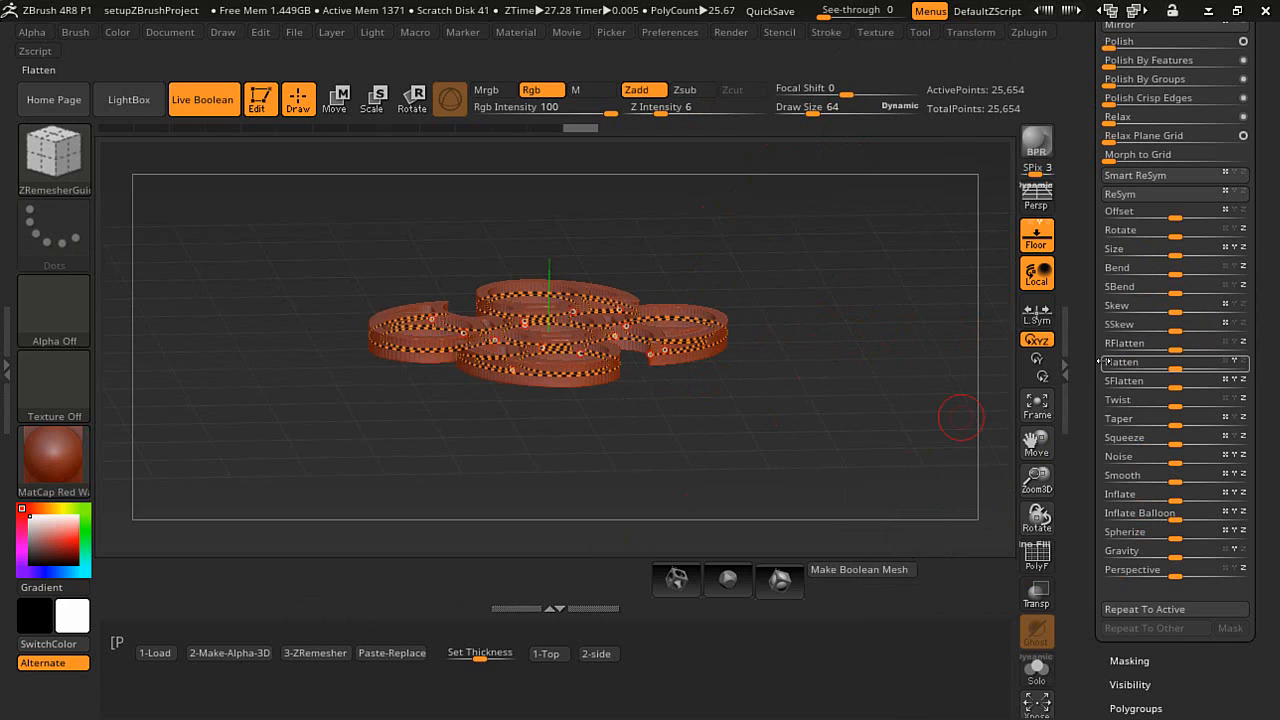
scroll(1095, 400, up, 3)
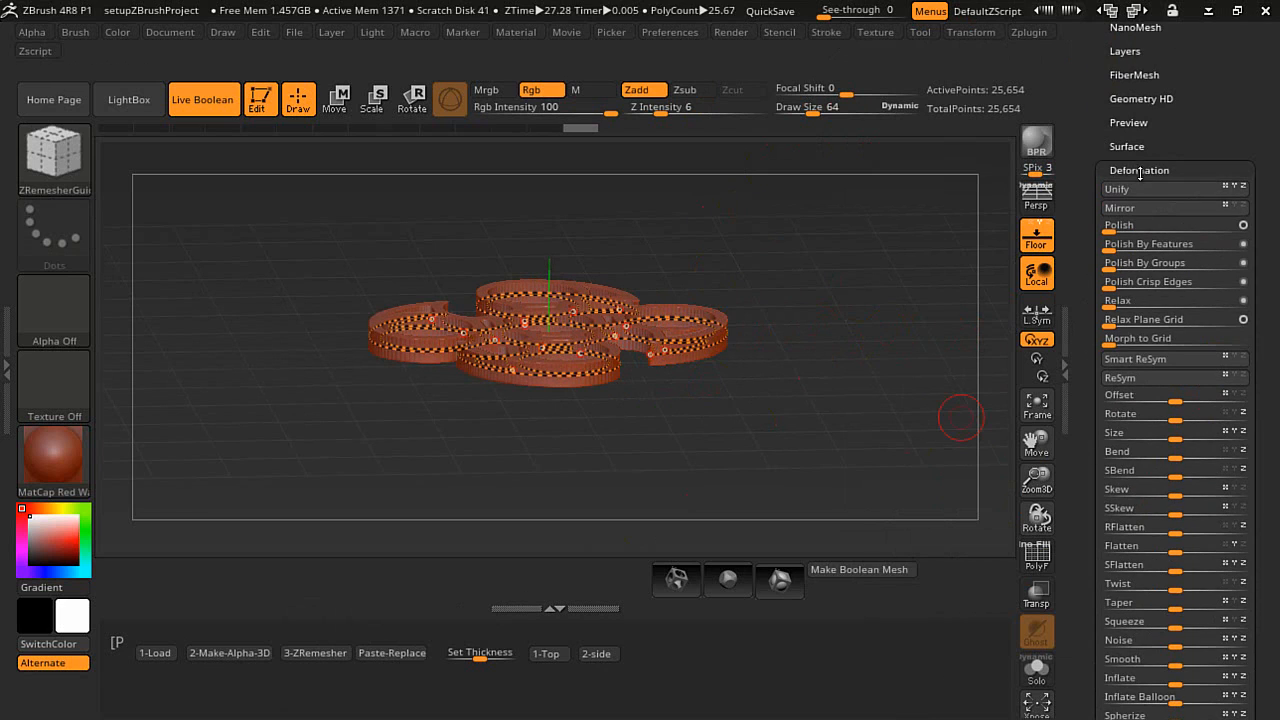
click(1142, 170)
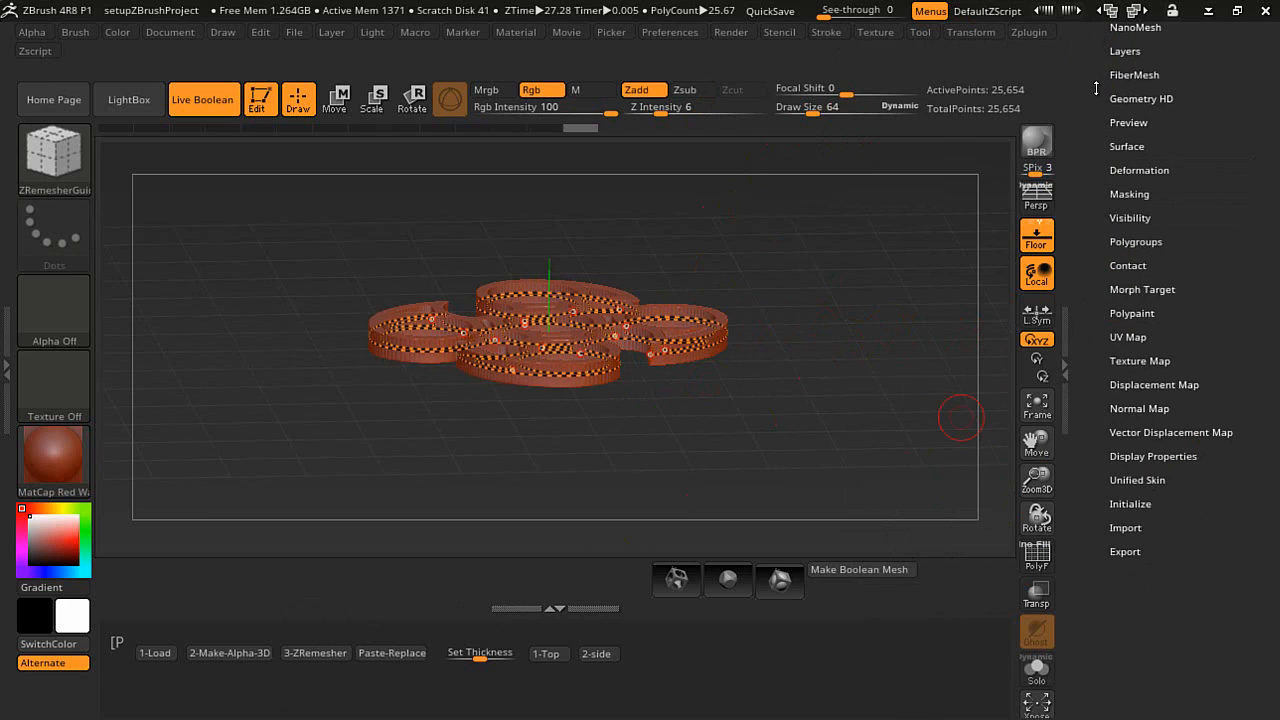
scroll(1096, 150, up, 2)
scroll(1110, 230, up, 4)
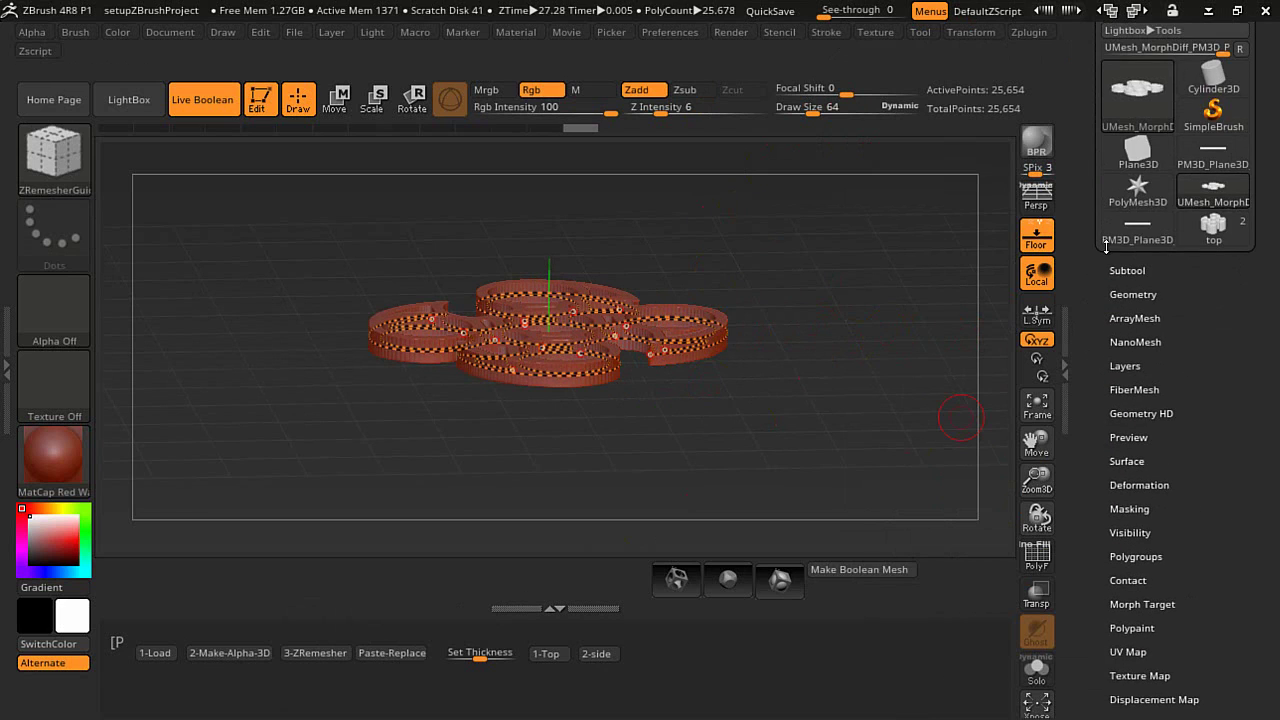
click(1133, 294)
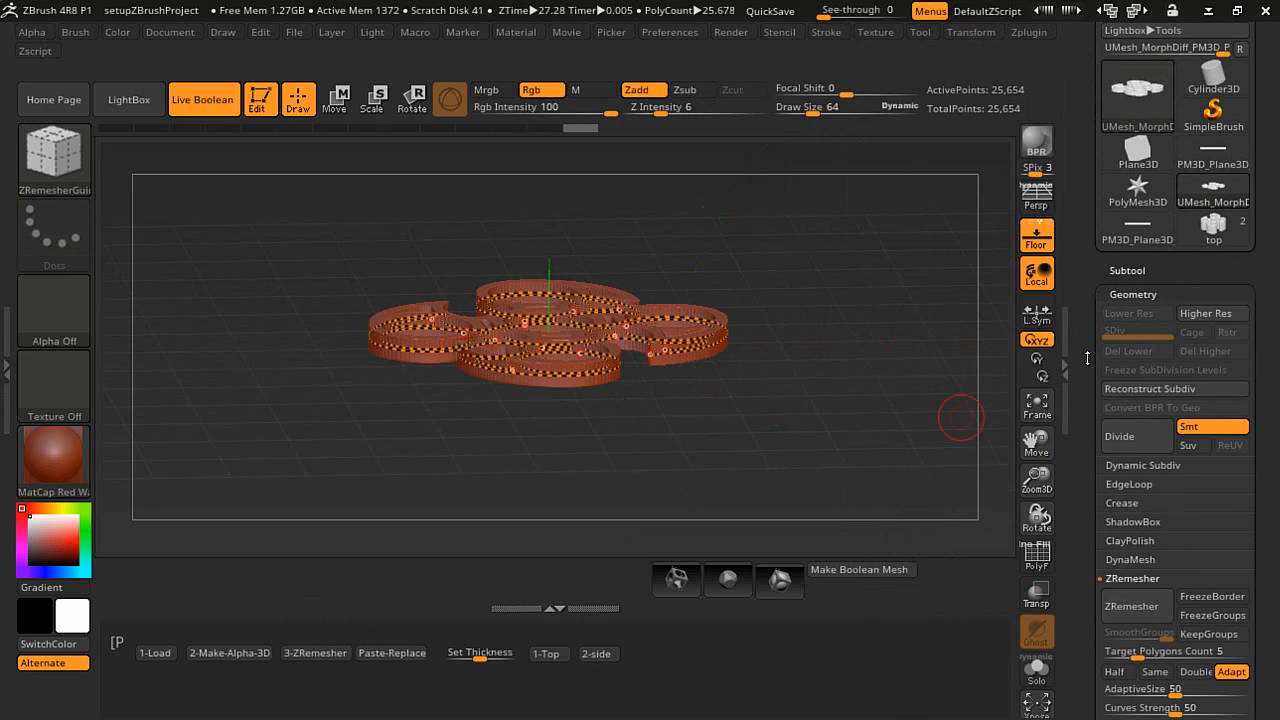
drag(1087, 357, 1070, 218)
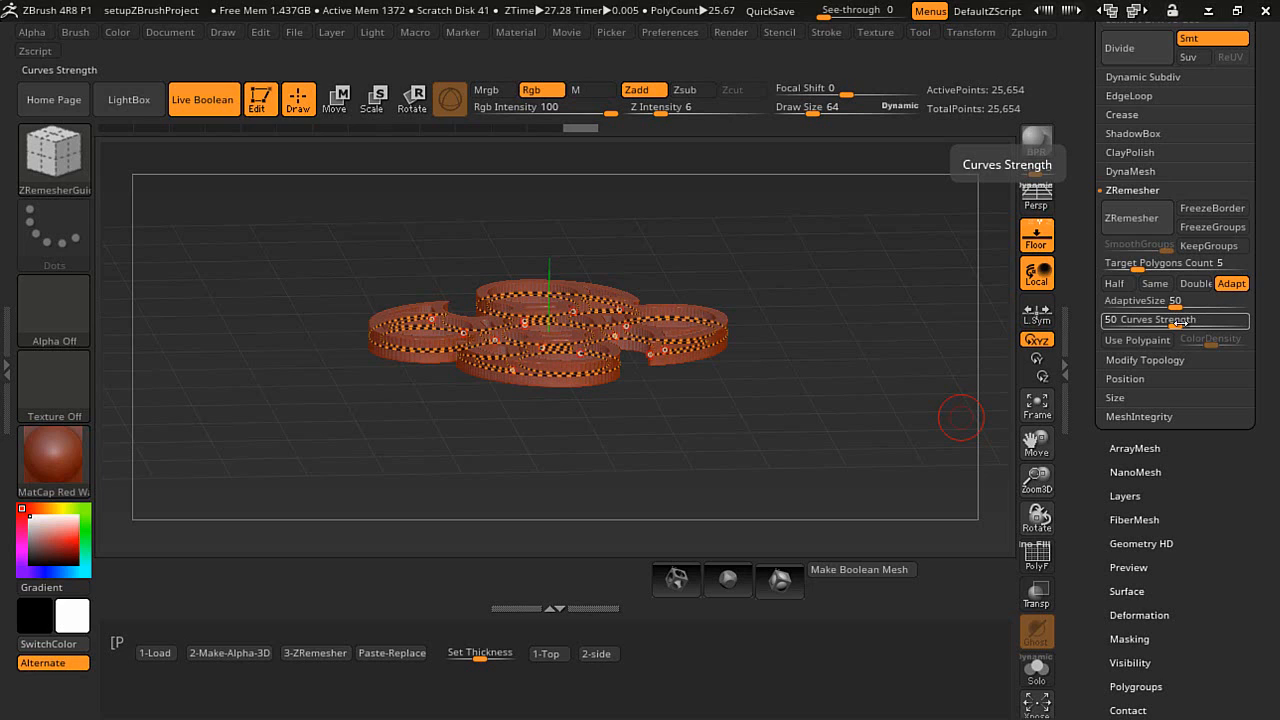
Set Curves Strength to 72 and run ZRemesher, remeshing the spinner to 23,816 points
click(1182, 322)
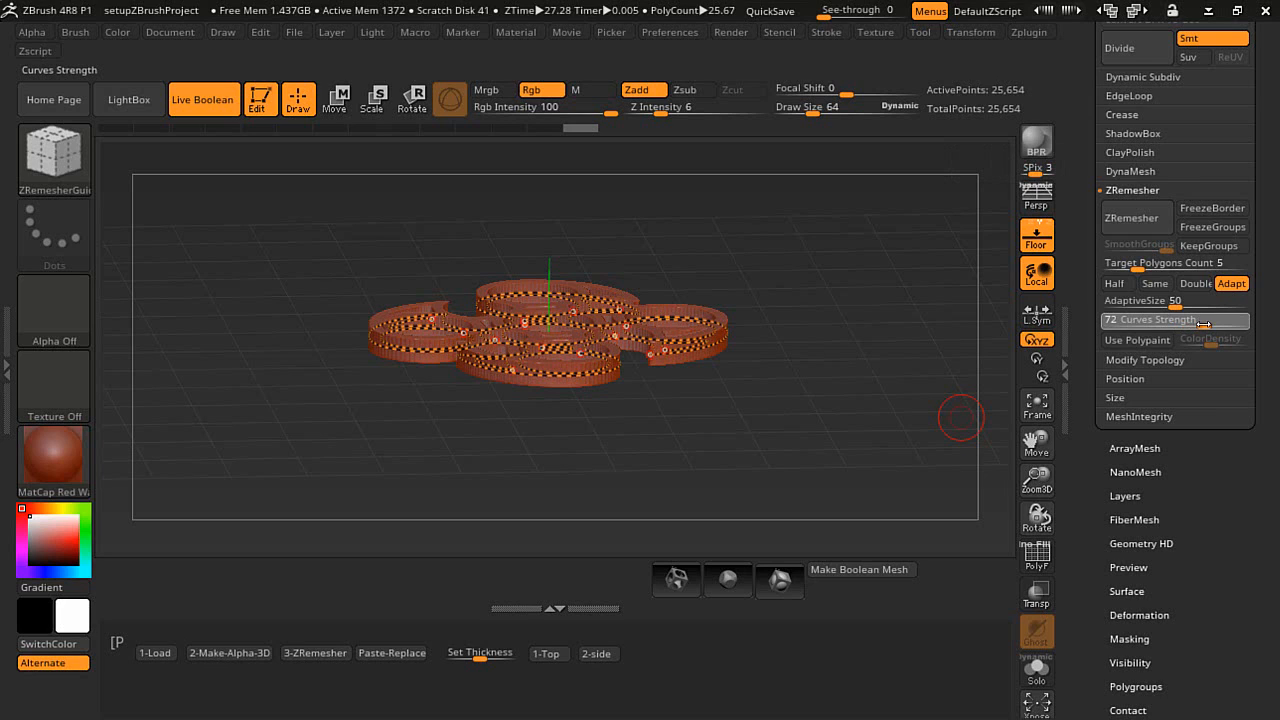
click(316, 653)
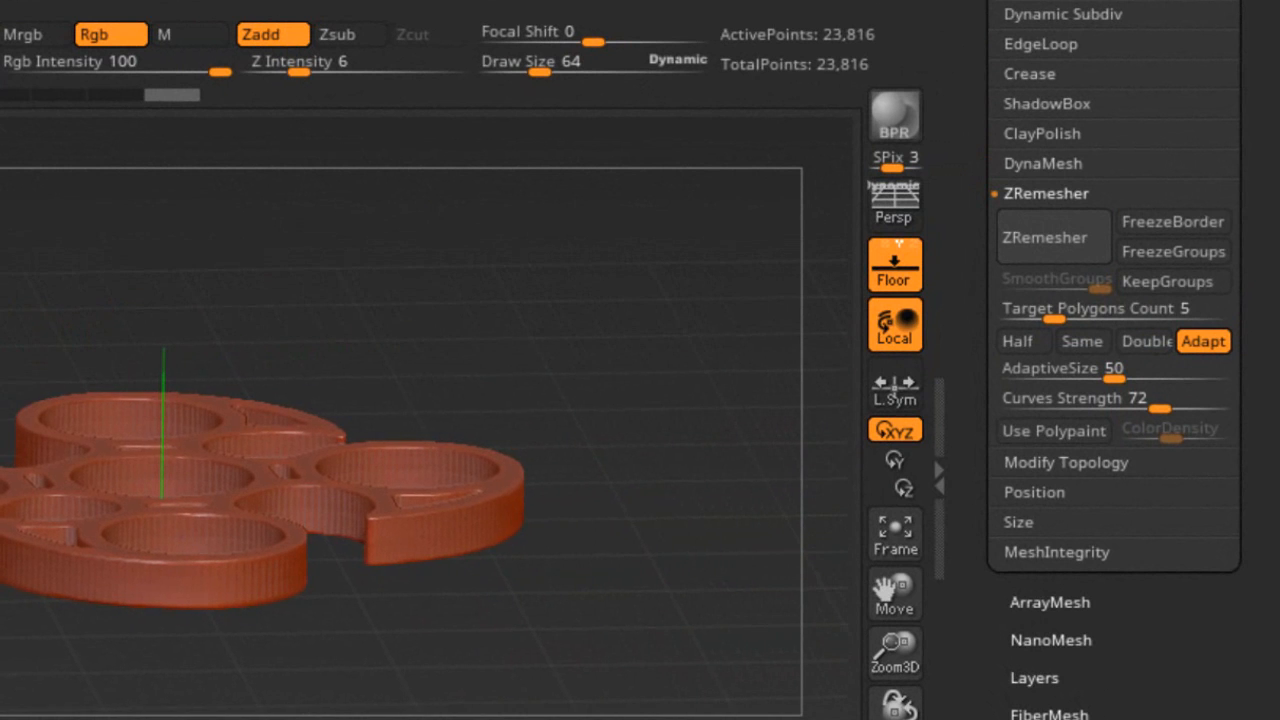
Inspect the remeshed topology with Shift+F from above and the side
drag(555, 343, 590, 488)
key(shift+f)
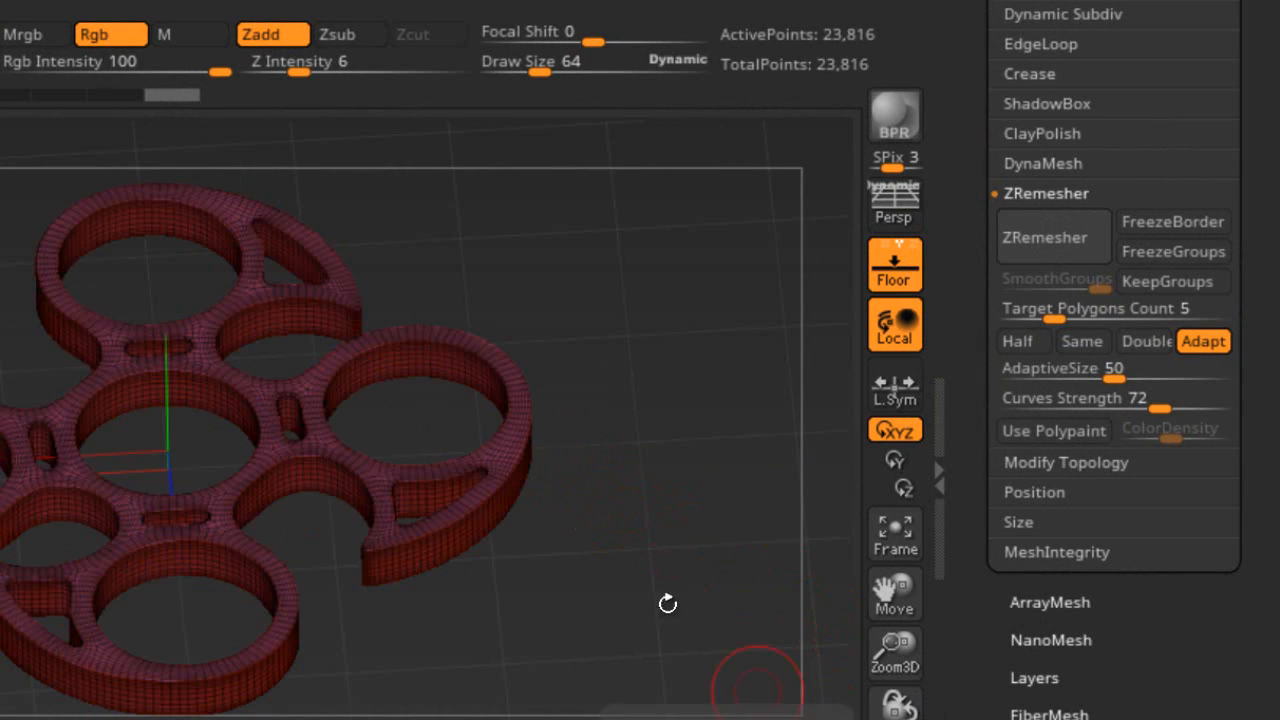
drag(660, 597, 678, 300)
key(shift+f)
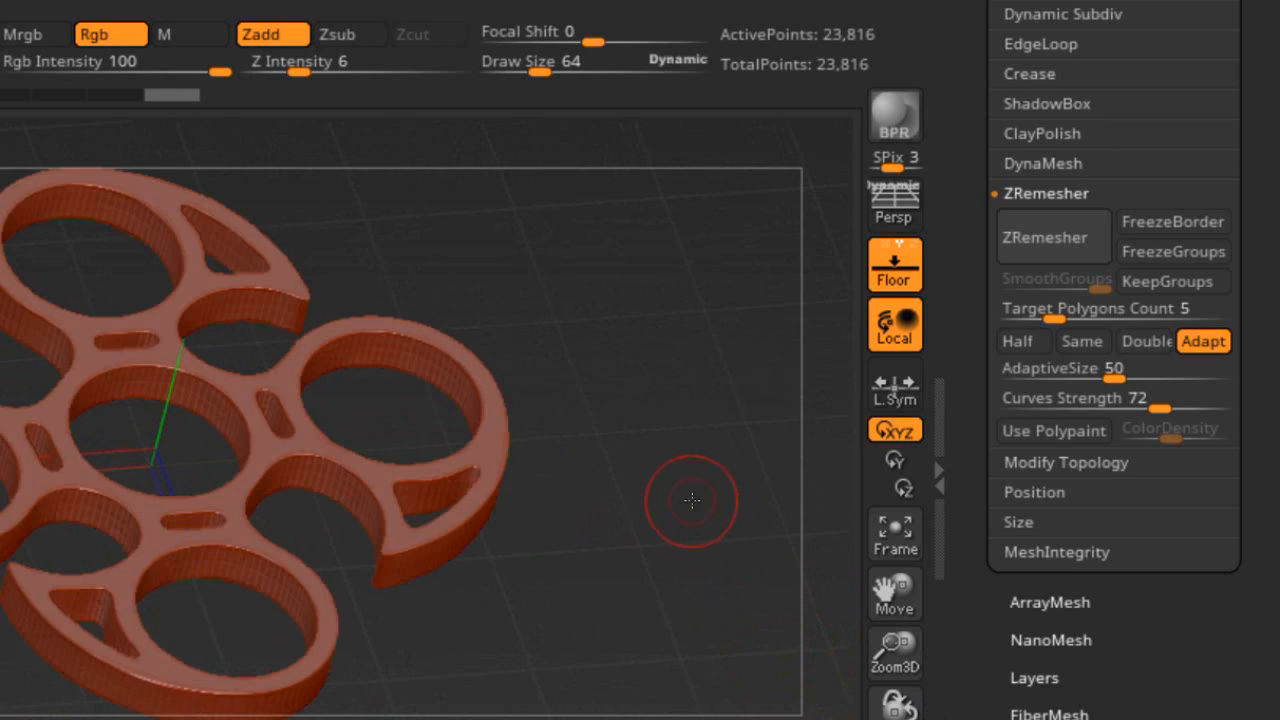
ctrl+right_drag(694, 500, 690, 469)
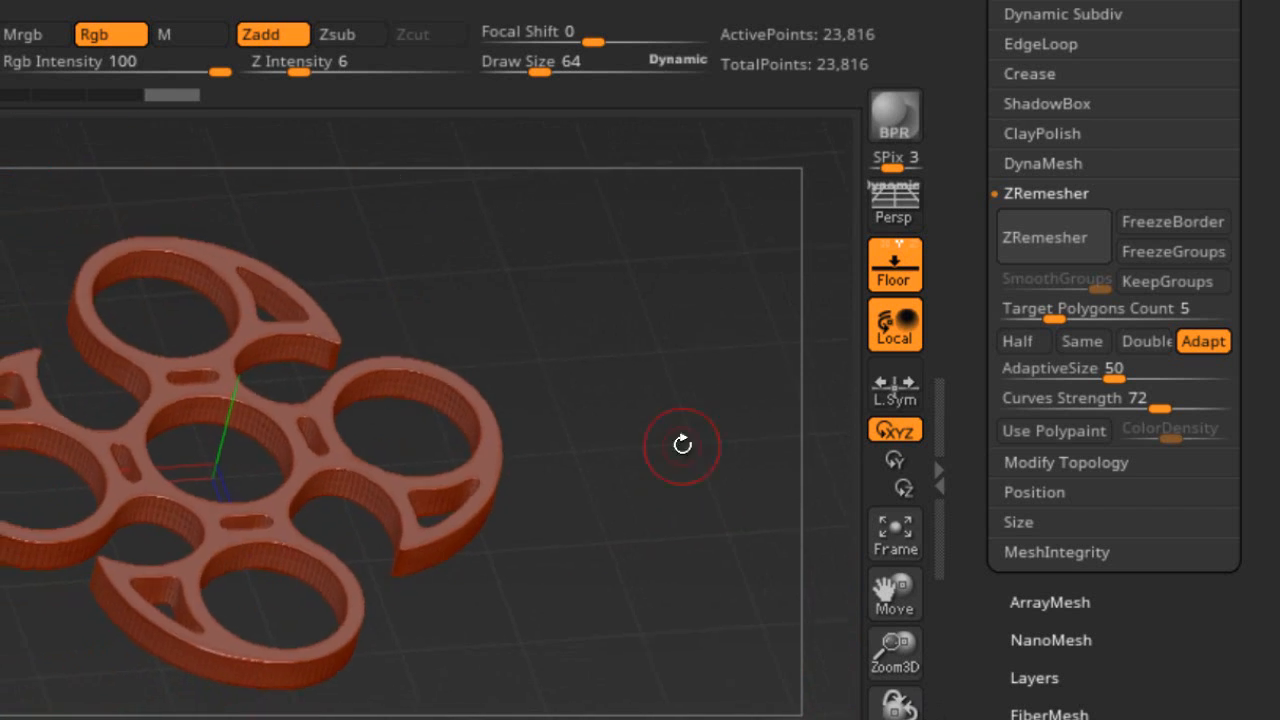
alt+right_drag(711, 420, 590, 420)
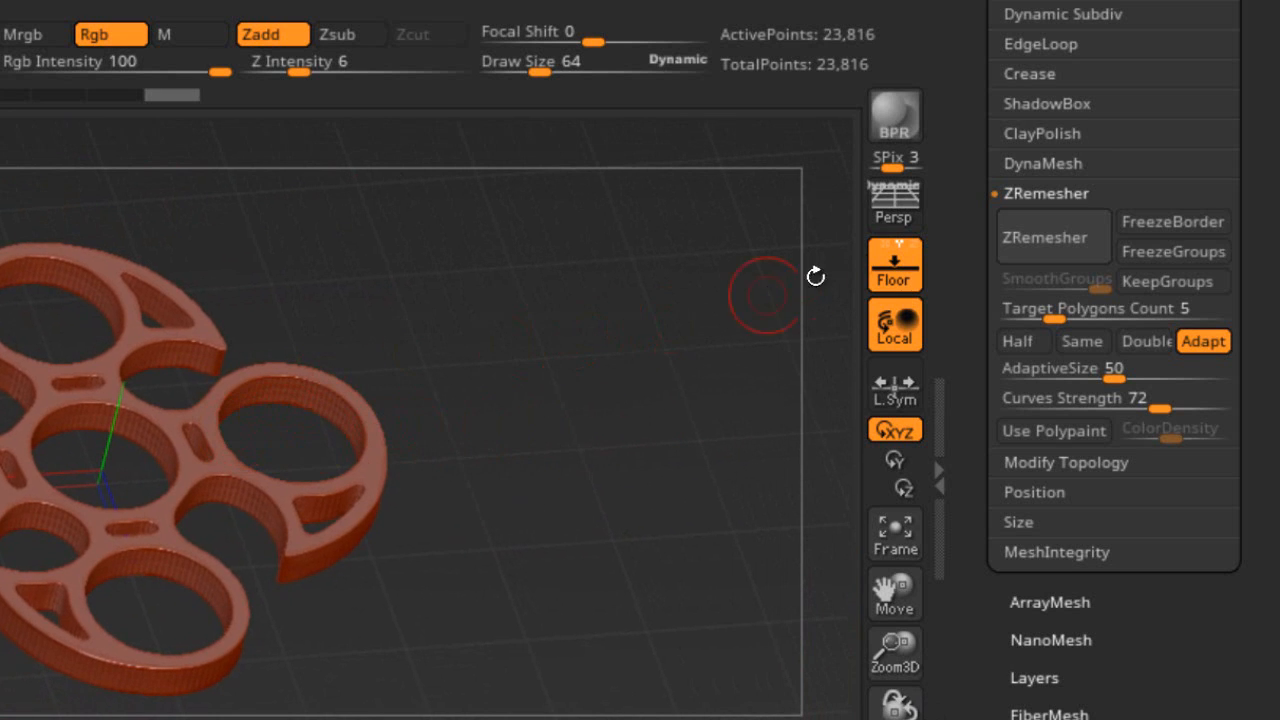
scroll(992, 92, up, 2)
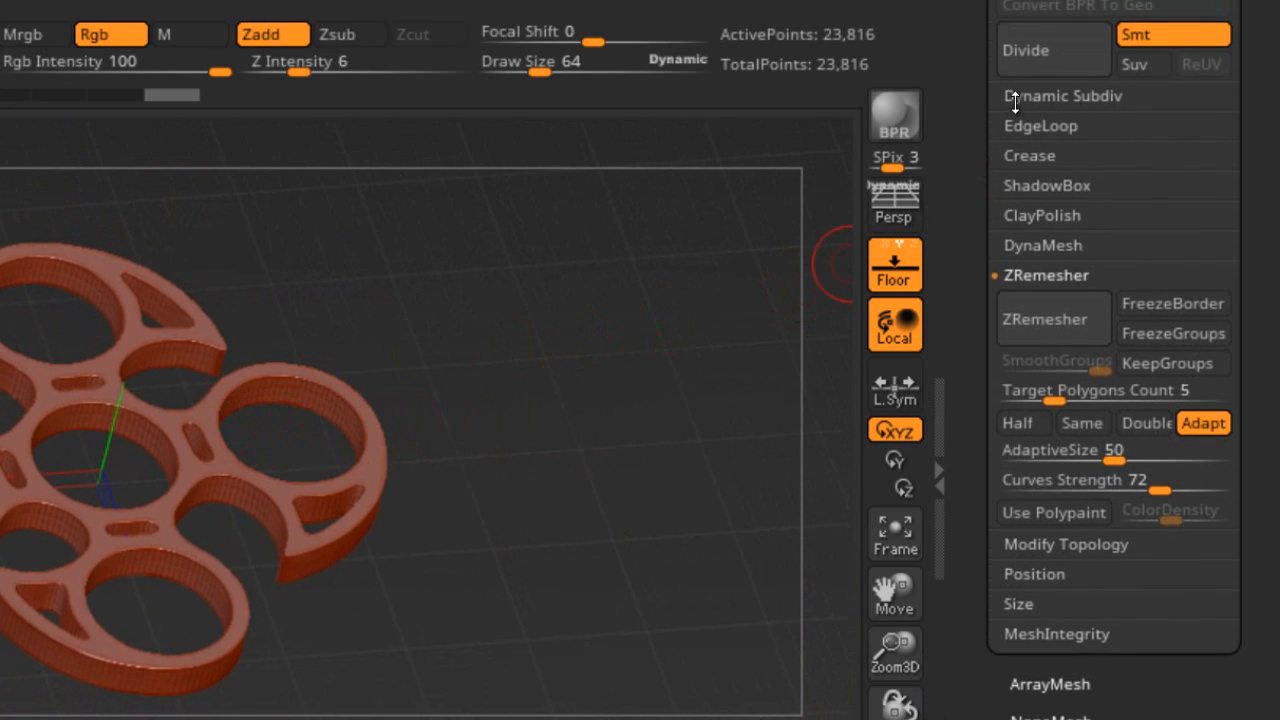
drag(688, 394, 620, 340)
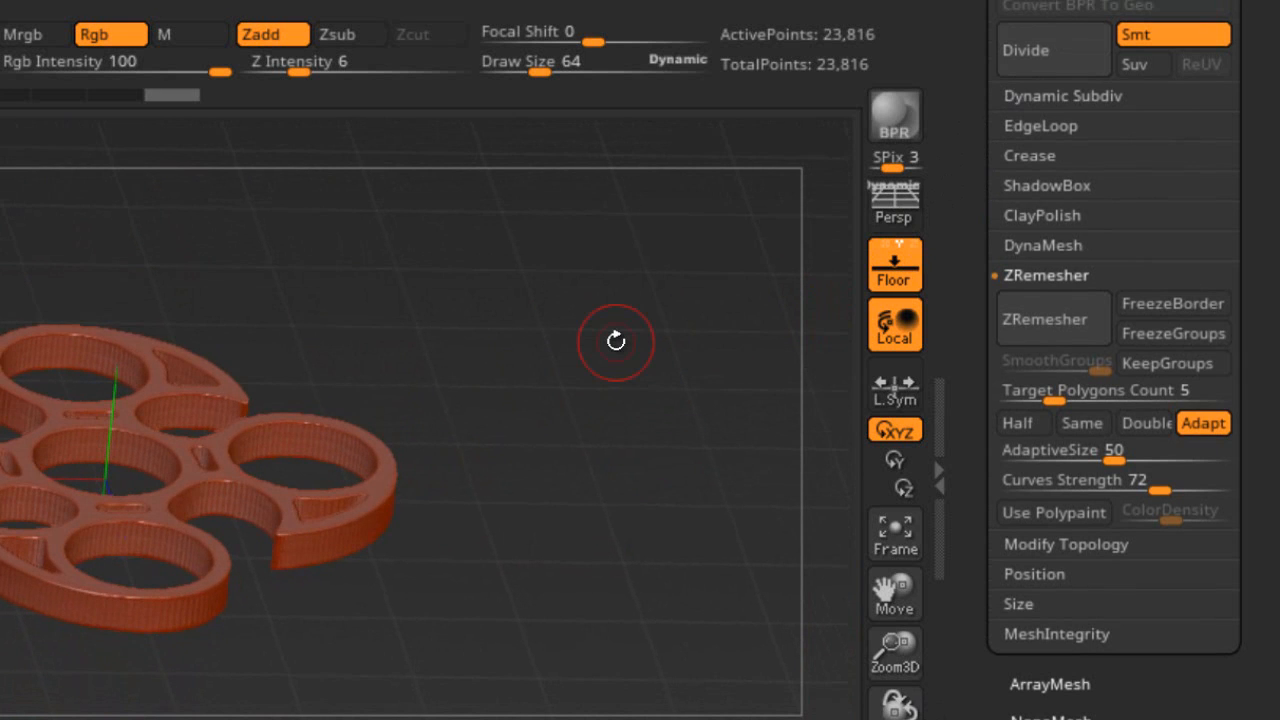
Divide the spinner once with Smt on, smoothing it to 95,336 points
click(1030, 55)
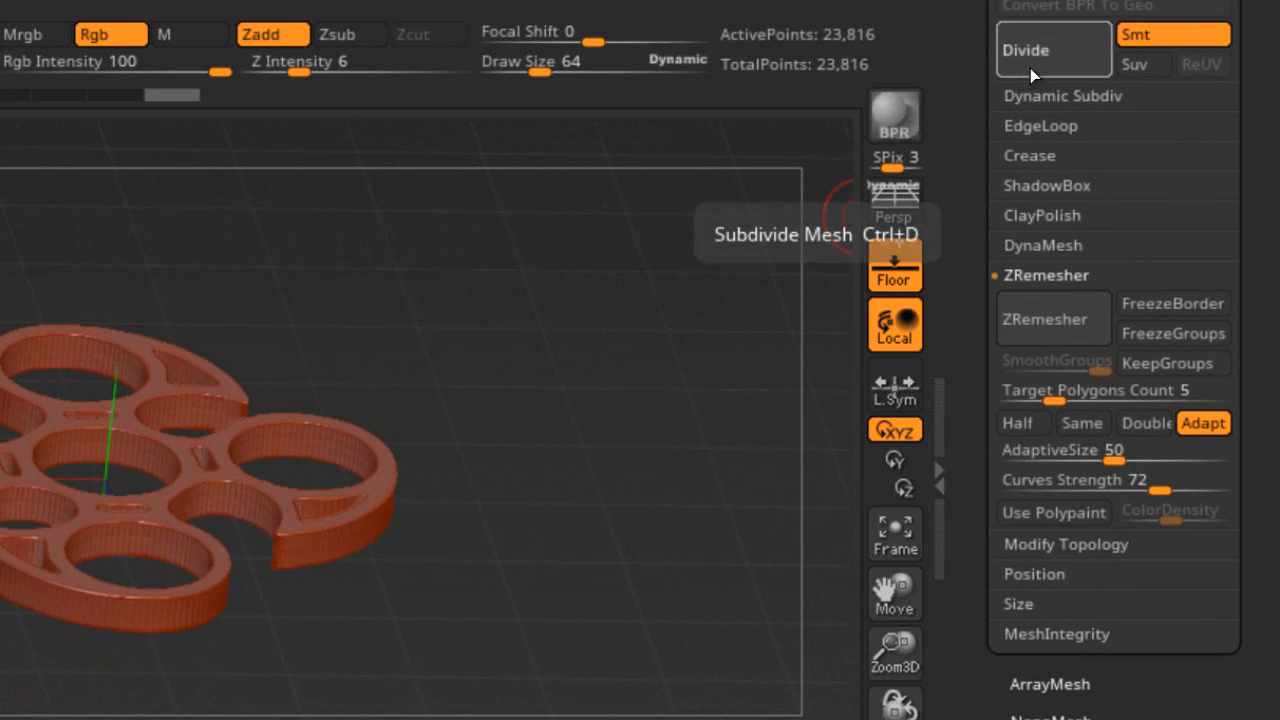
mouse_move(560, 360)
mouse_down()
mouse_move(582, 234)
mouse_move(700, 300)
mouse_up()
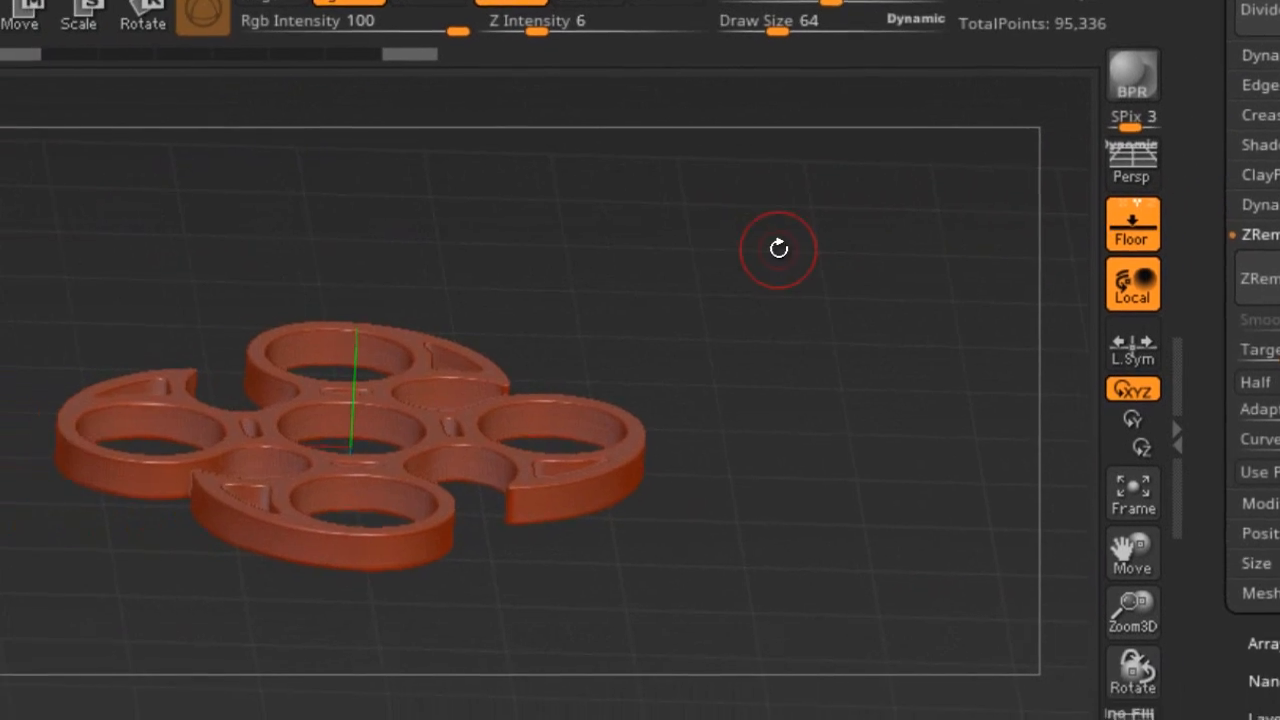